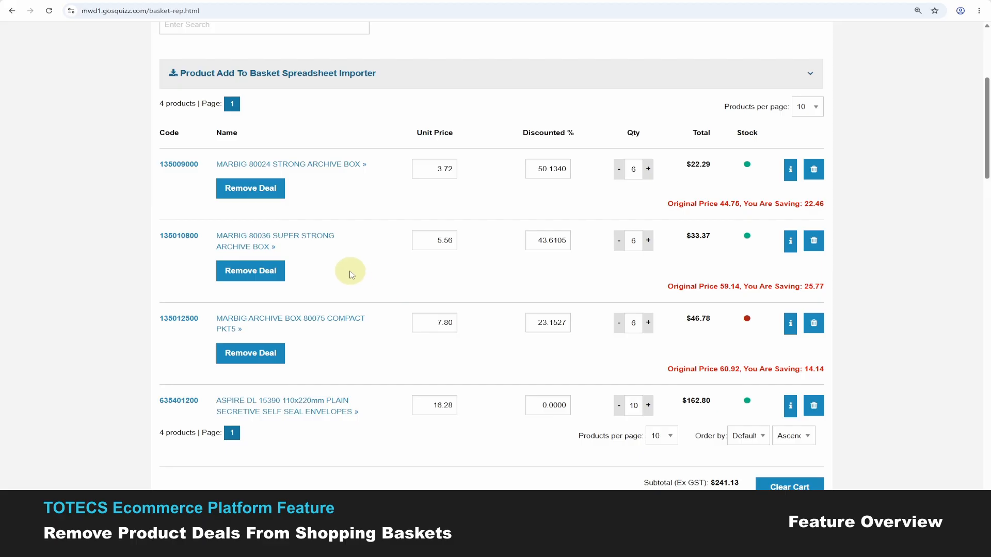
Remove the deal from the Marbig 80024 Strong Archive Box and set the Marbig 80036 Super Strong Archive Box unit price to 2.00
left_click(257, 191)
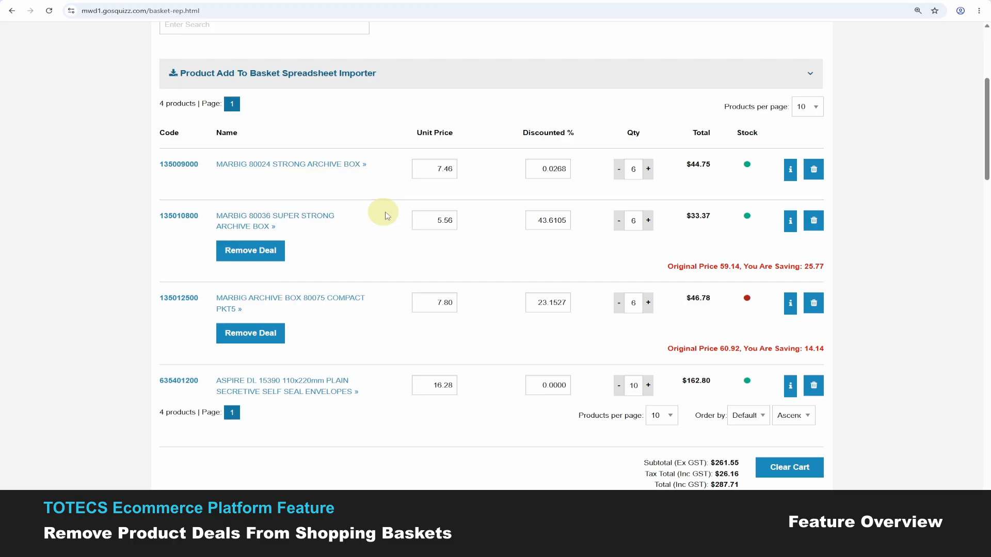
scroll(656, 269, "down", 1)
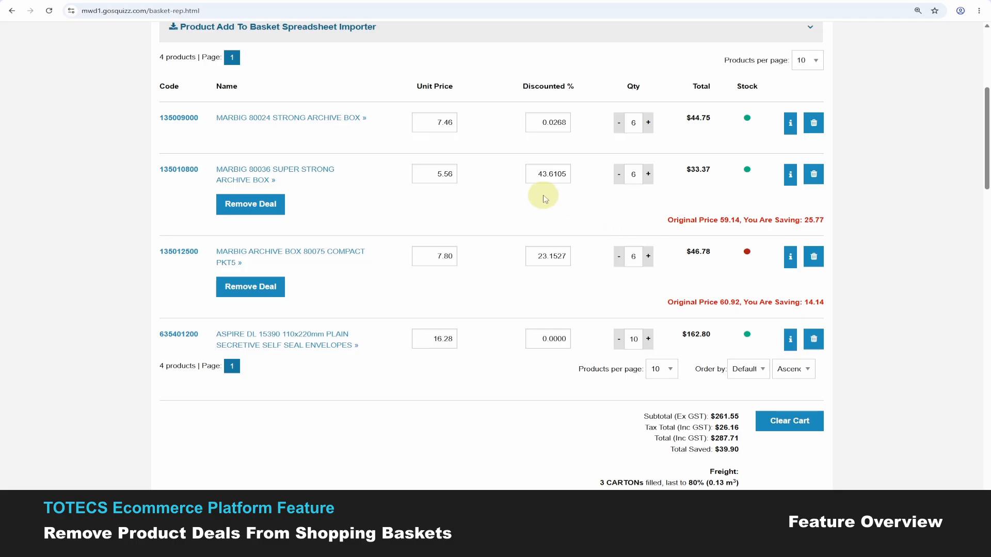
double_click(427, 172)
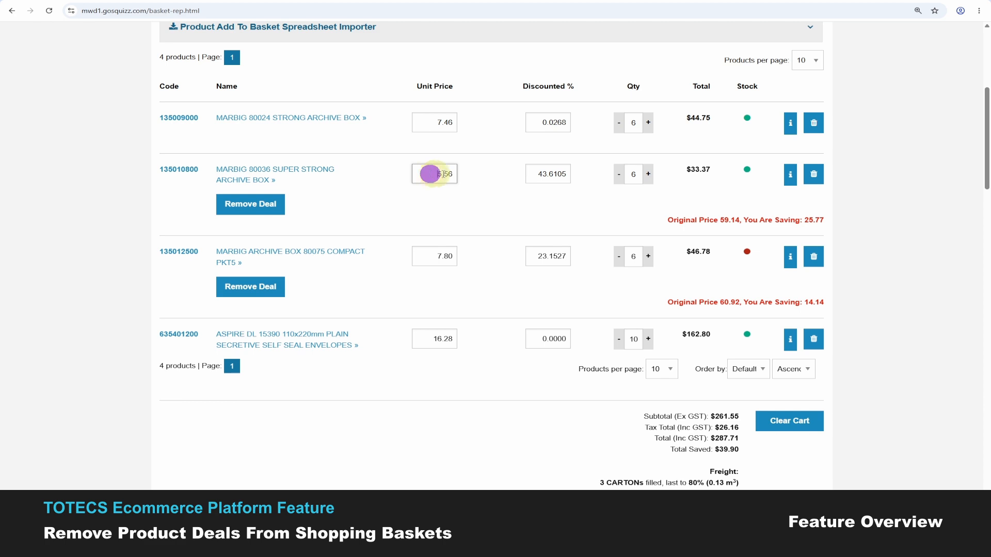
type("2")
left_click(474, 208)
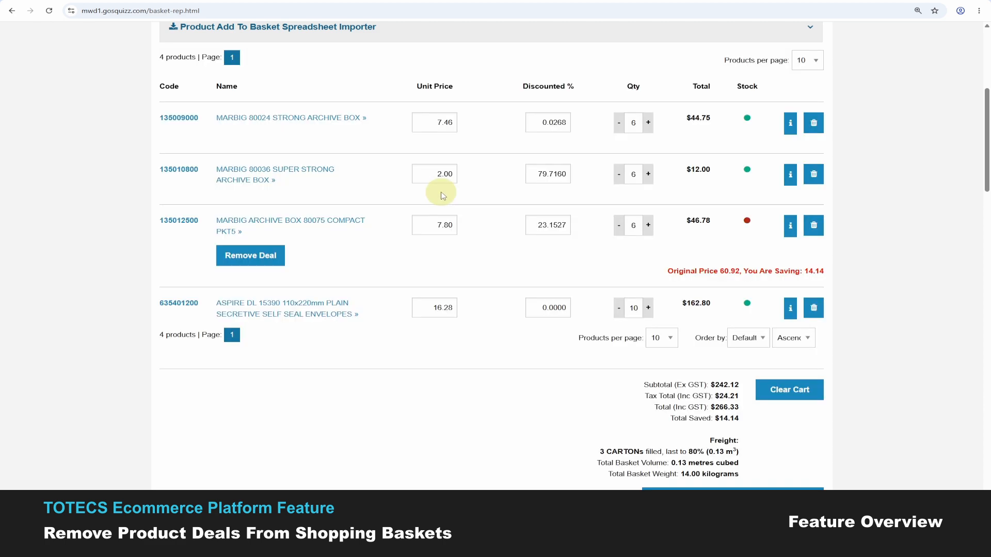
Remove the deals from the Marbig 80075 Compact archive box and the Marbig 800501 Divided archive box
left_click(253, 261)
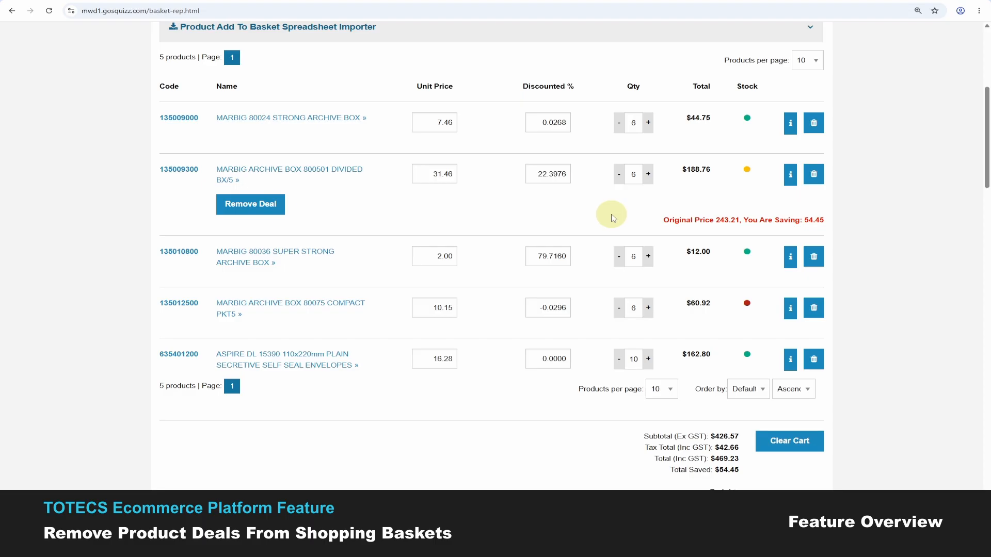
left_click(279, 210)
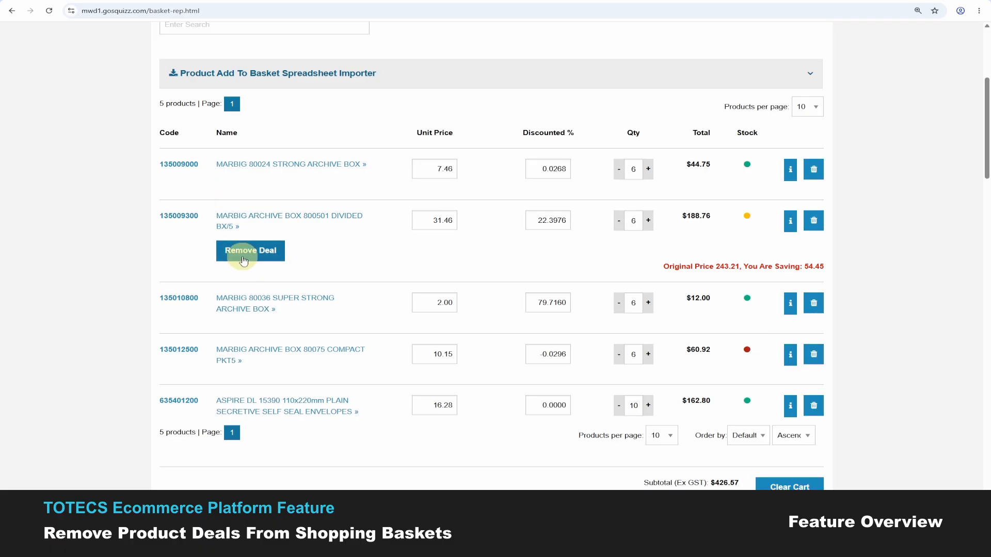
left_click(251, 252)
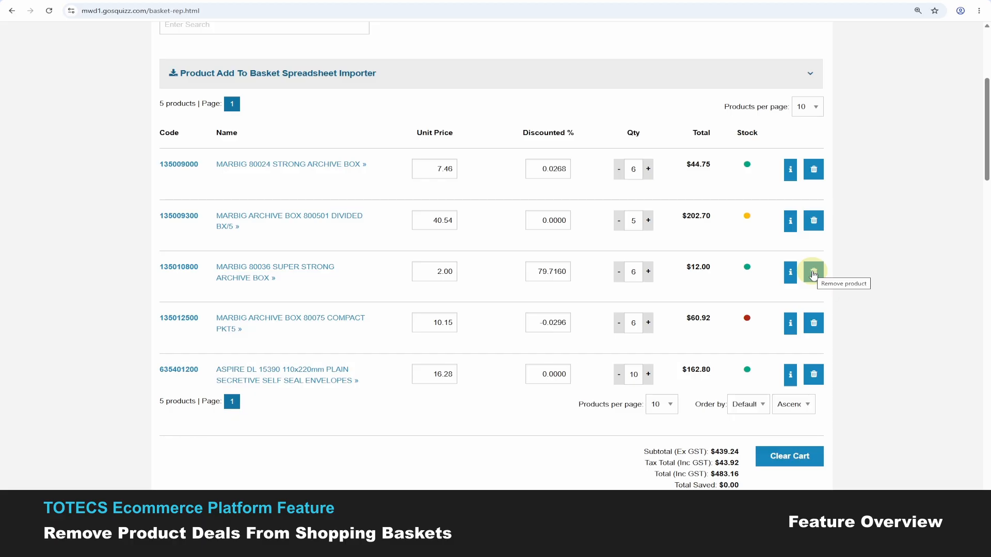
Remove the Marbig 80036 Super Strong Archive Box from the basket and set the Marbig 80024 Strong Archive Box unit price to 5
left_click(814, 272)
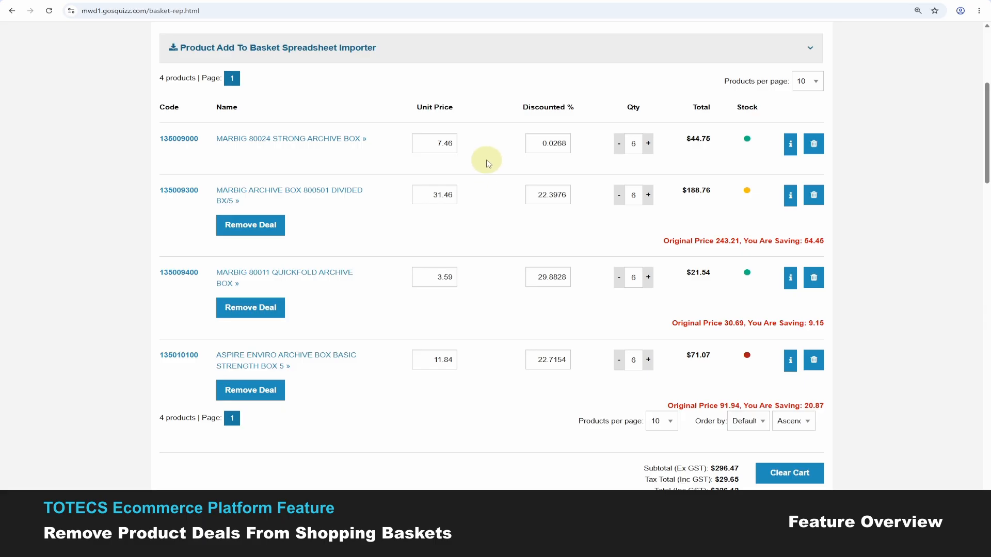
double_click(436, 143)
type("5")
key("Return")
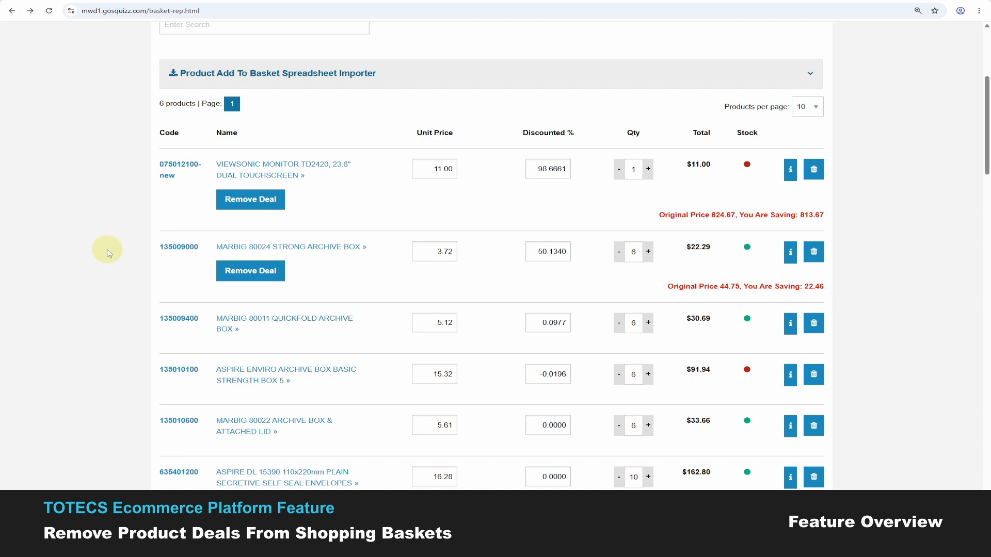
Buy the redeemable deal for product 135009000 with a quantity of 6
scroll(111, 263, "up", 1)
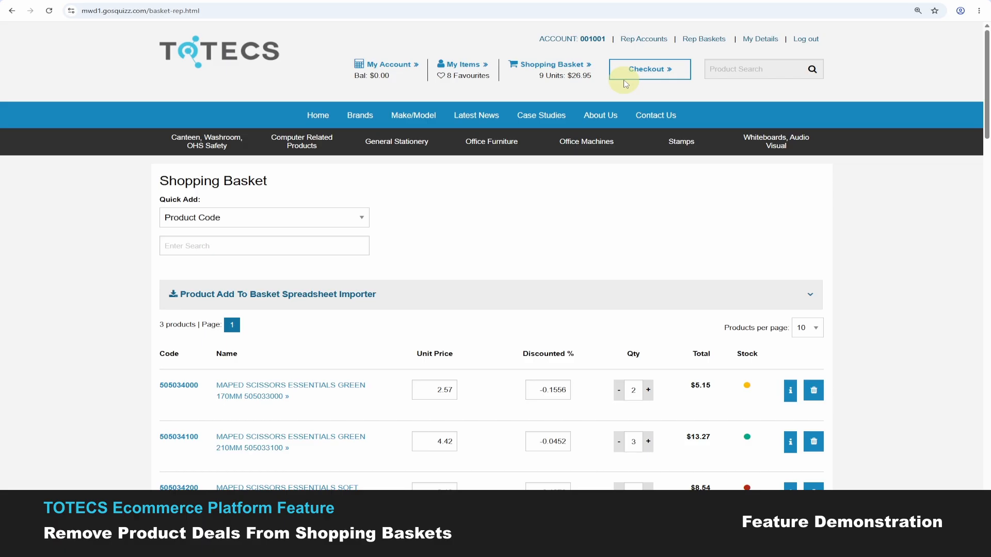
scroll(376, 303, "down", 3)
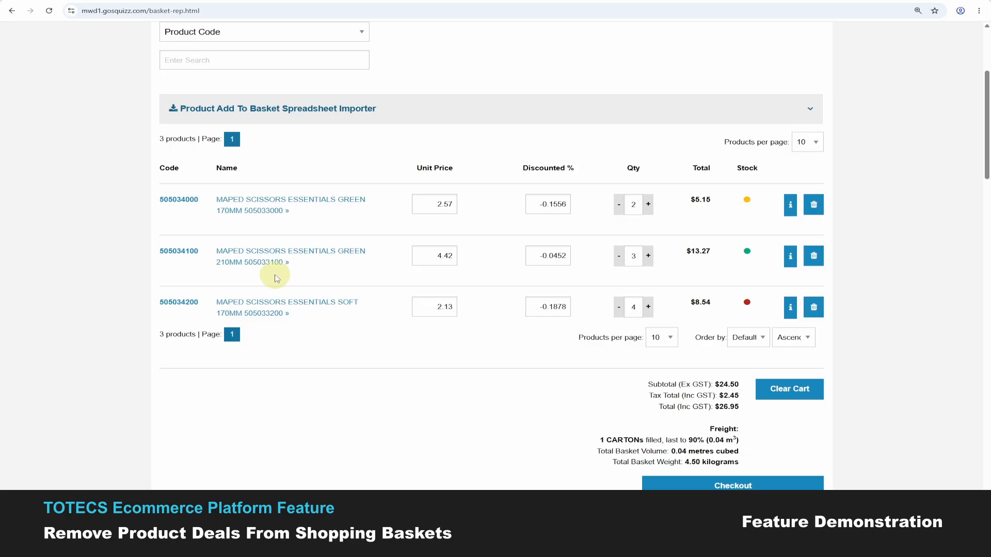
scroll(277, 274, "up", 3)
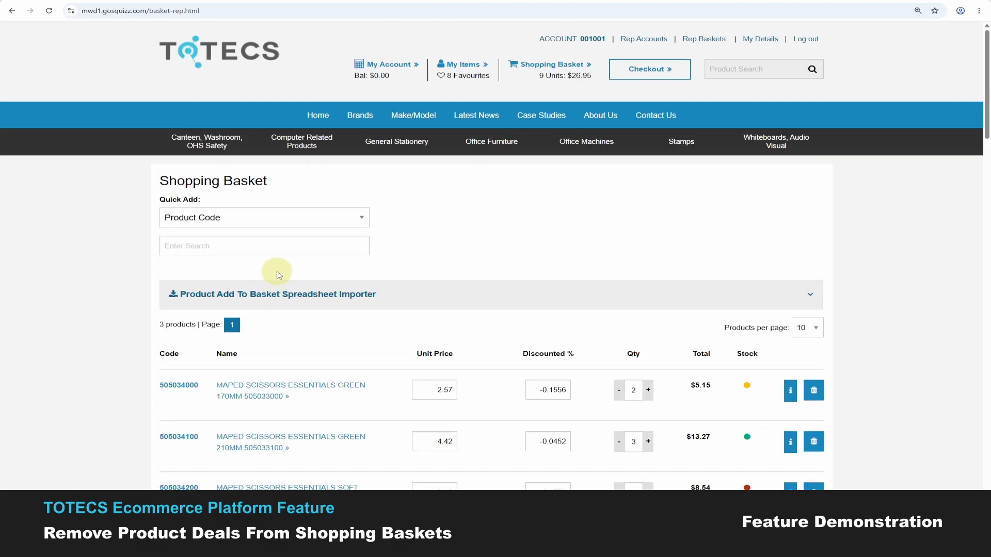
scroll(278, 273, "down", 5)
scroll(318, 247, "up", 1)
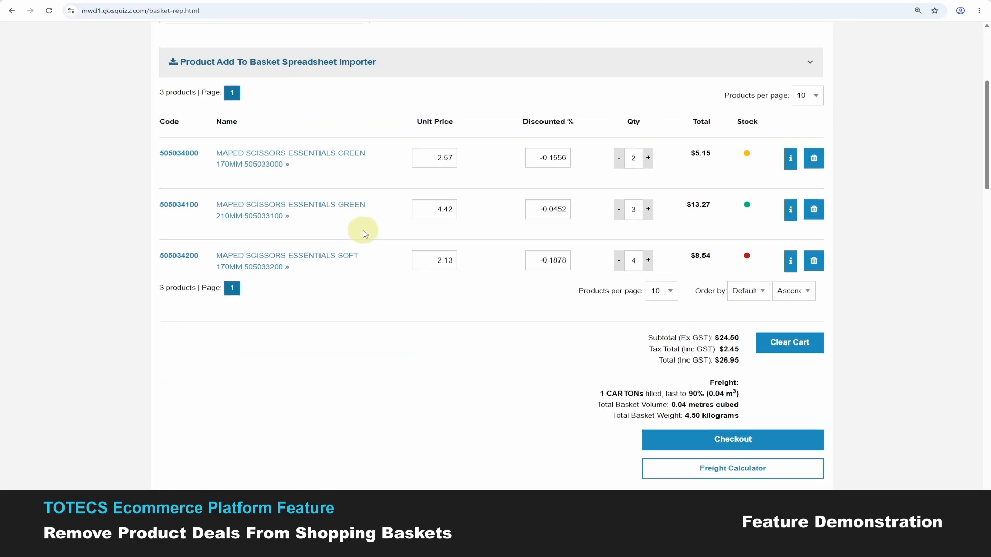
scroll(364, 233, "down", 8)
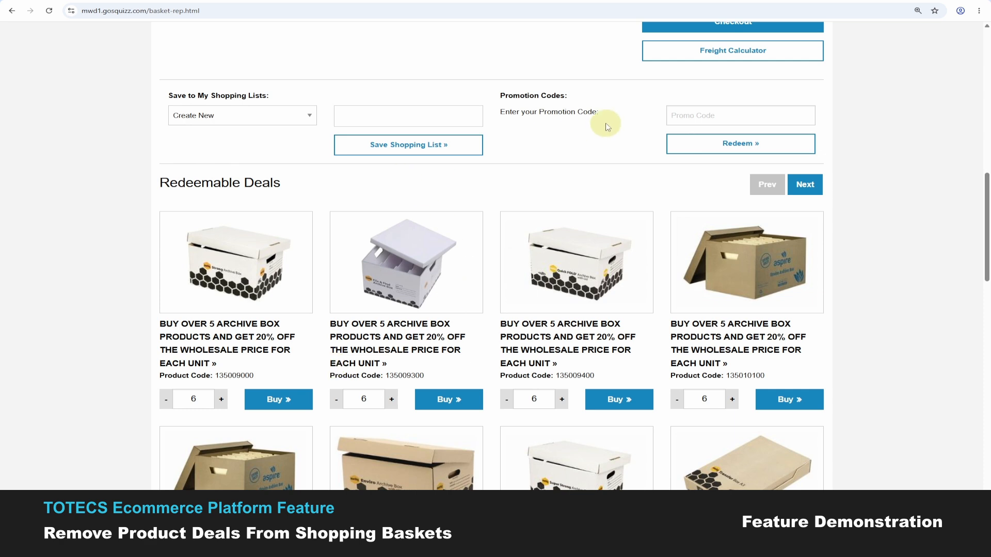
scroll(607, 127, "down", 1)
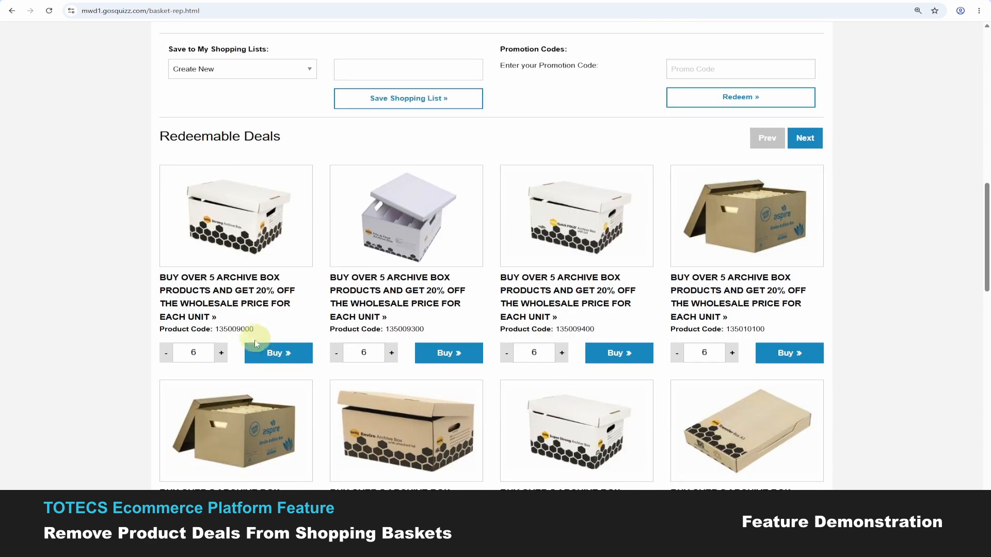
left_click(290, 360)
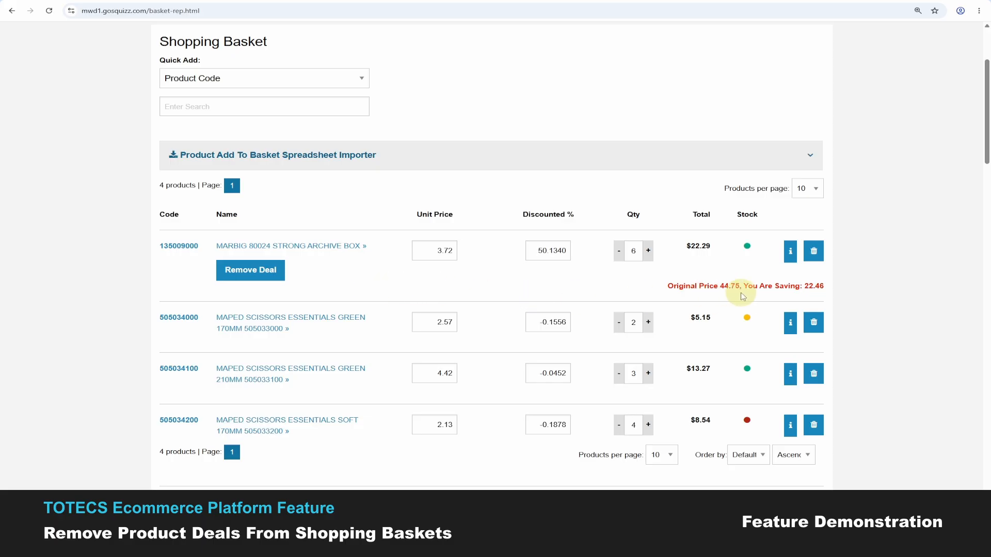
Set the unit price of the Marbig 80024 Strong Archive Box to 7.00 while its deal is still applied
scroll(343, 316, "down", 10)
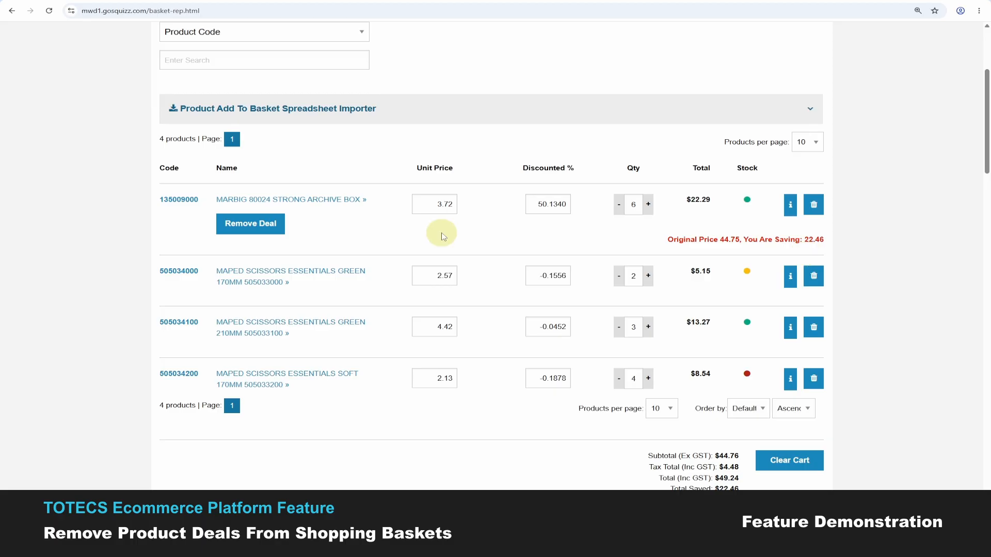
double_click(432, 203)
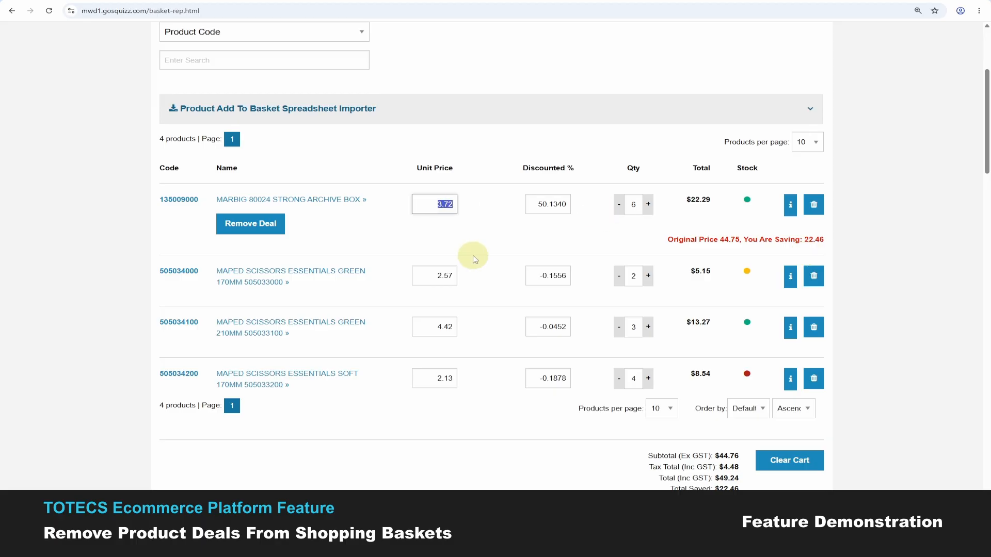
type("3")
left_click(437, 229)
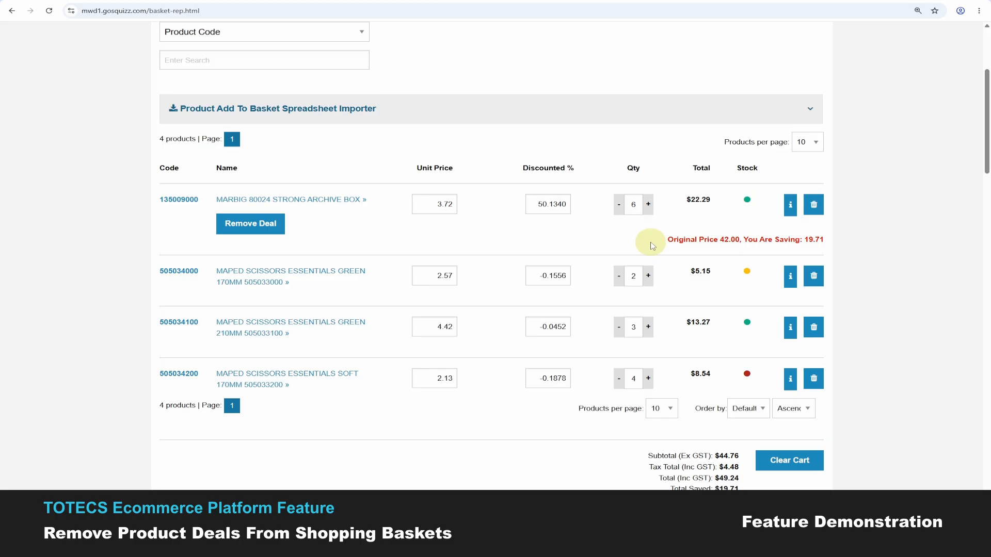
Remove the deal from the Marbig 80024 Strong Archive Box in the basket
scroll(369, 302, "down", 2)
scroll(351, 305, "down", 10)
scroll(444, 238, "up", 12)
left_click(250, 225)
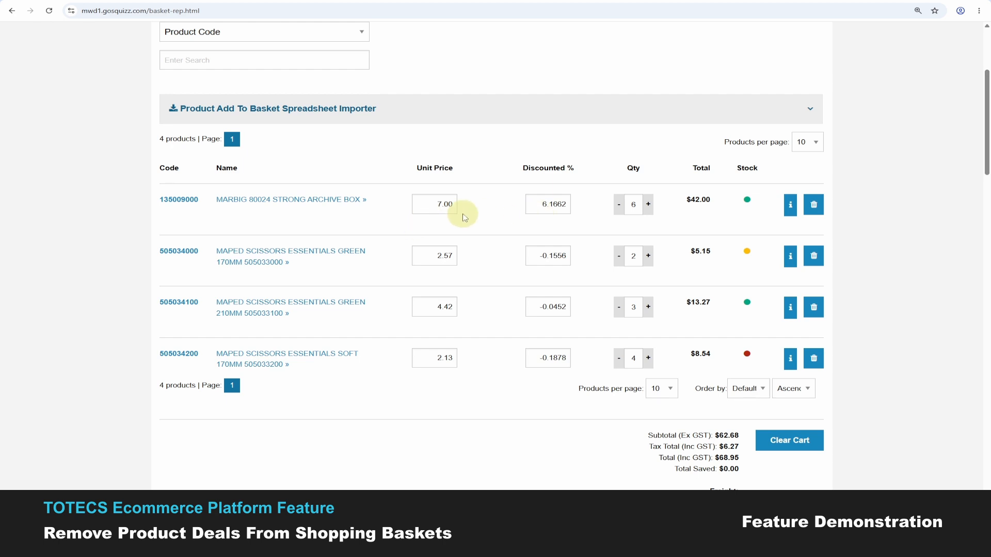
Set the unit price of the Marbig 80024 Strong Archive Box to 8.00 and review the redeemable deals
left_click_drag(425, 203, 458, 202)
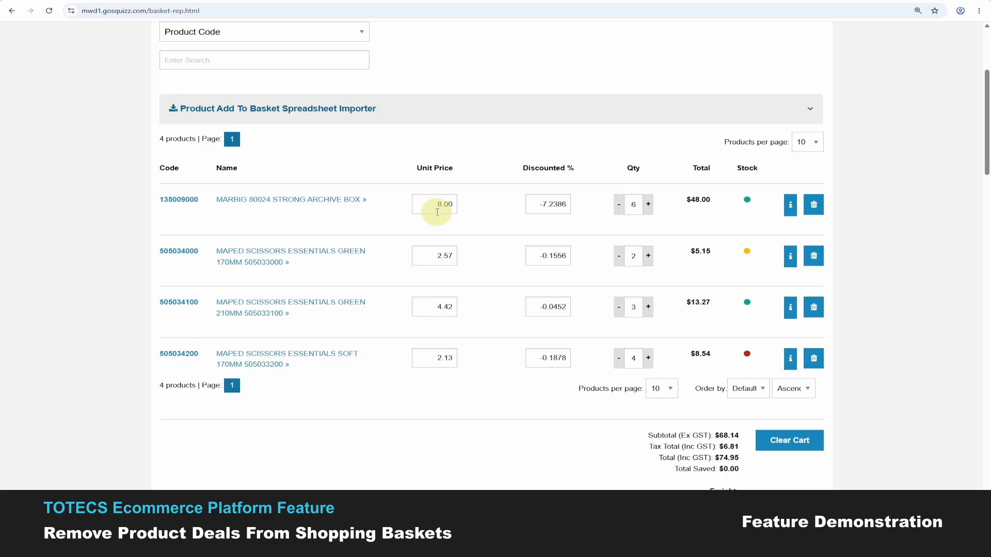
scroll(228, 371, "down", 10)
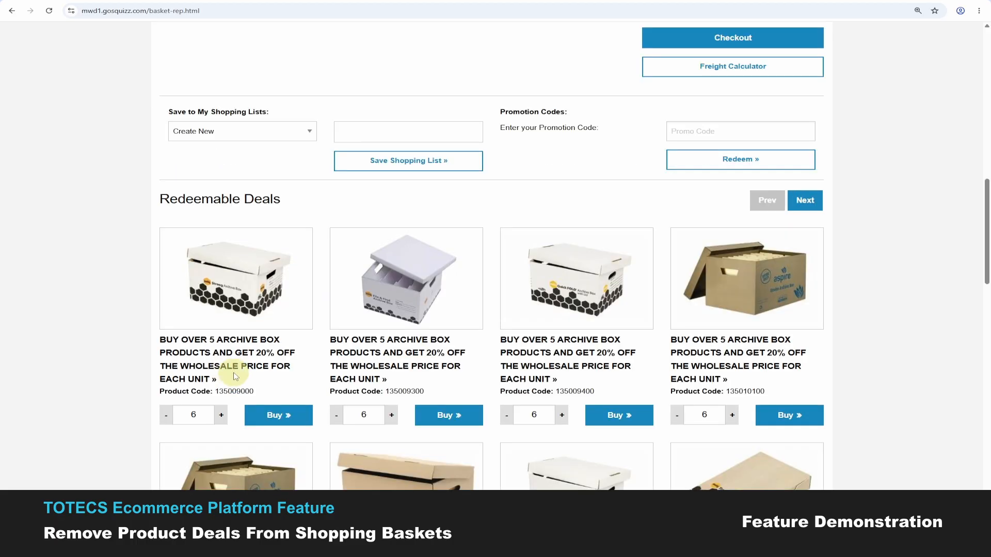
scroll(235, 376, "up", 9)
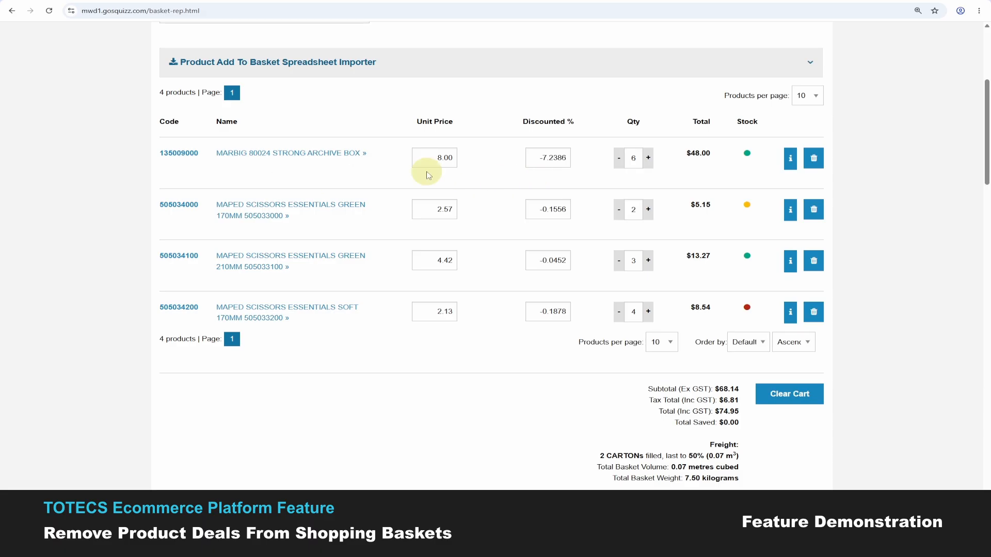
Set the unit prices of the green Maped Essentials scissors to 1.00 for the 170MM and 2.00 for the 210MM
left_click(431, 209)
type("1")
key("Return")
left_click(428, 261)
type("2")
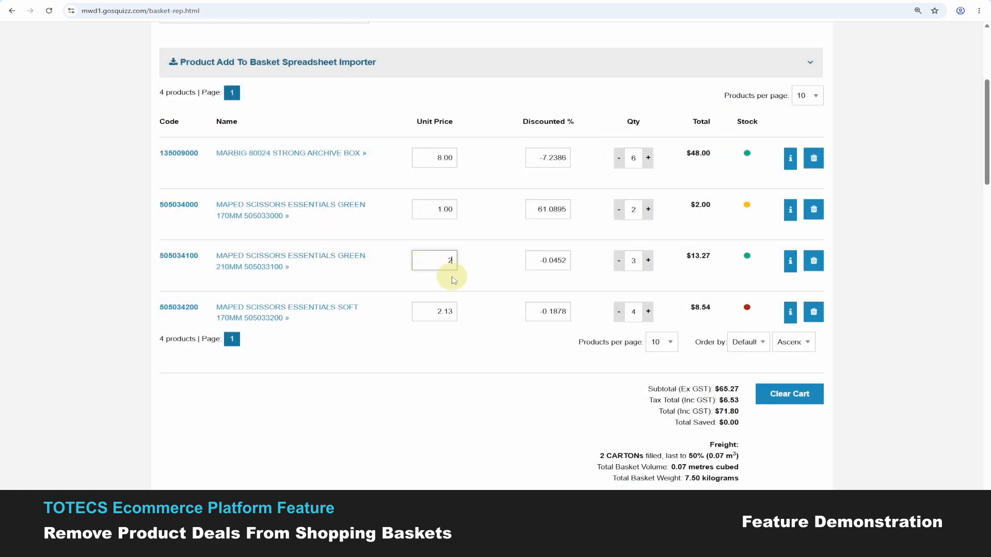
key("Return")
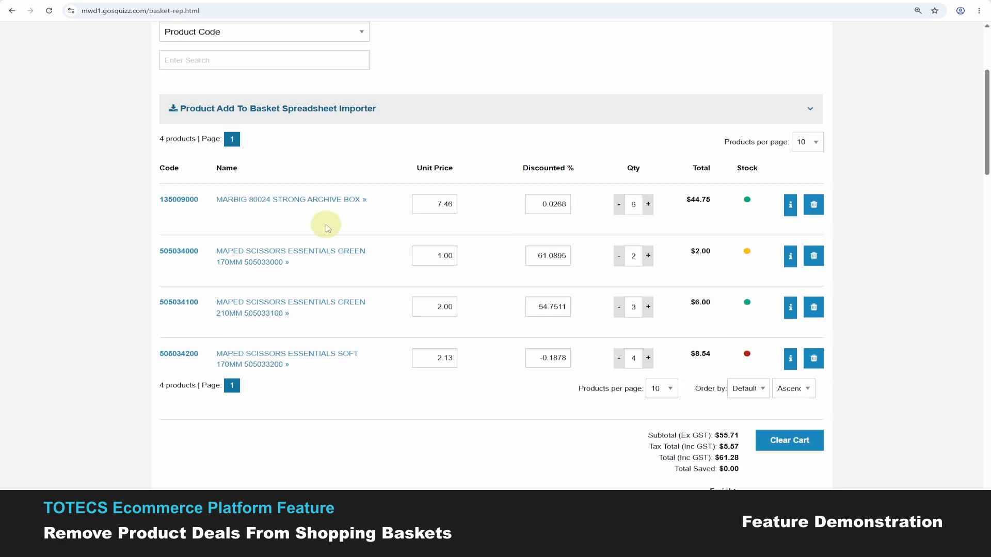
Remove the Marbig 80024 Strong Archive Box from the basket and buy the redeemable deal for product 135009000 again
left_click(813, 204)
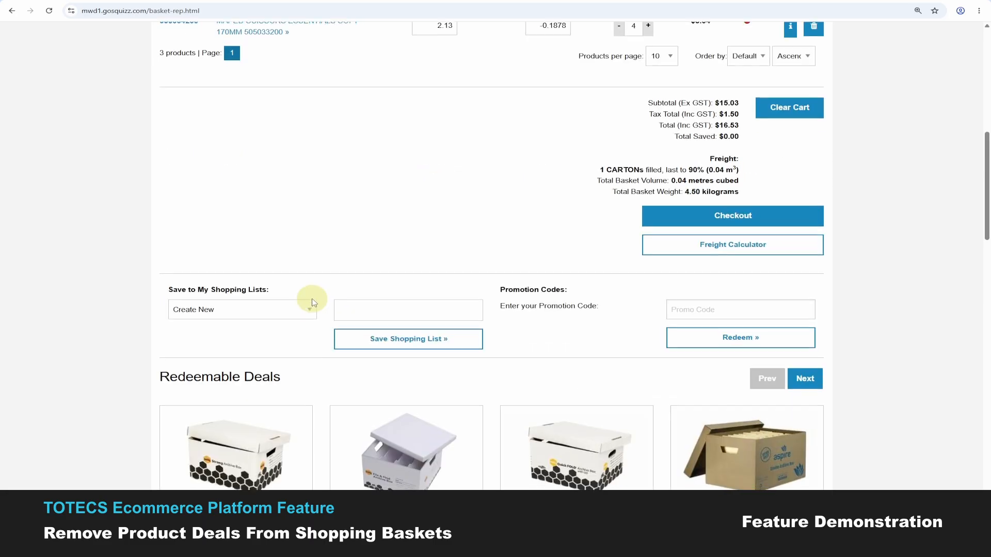
scroll(310, 300, "down", 5)
left_click(288, 322)
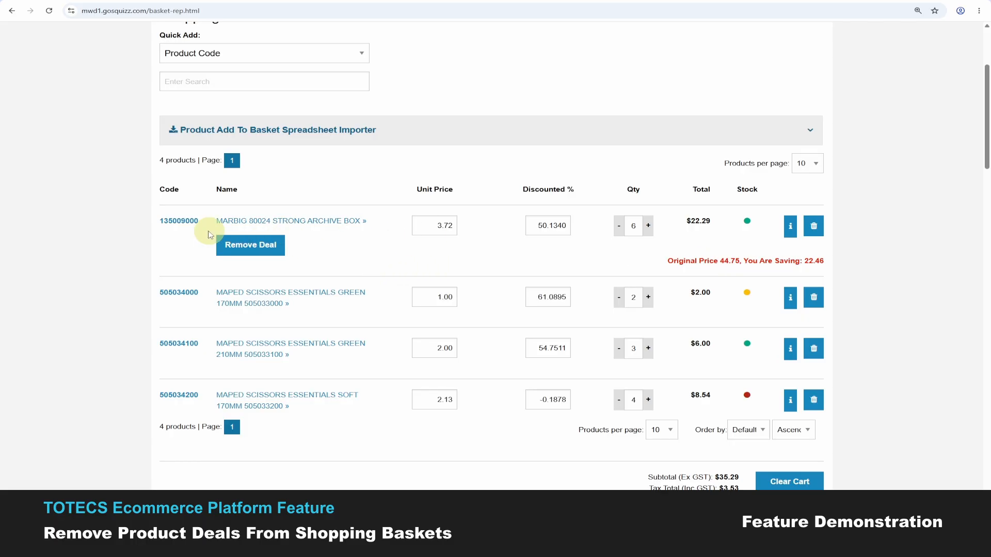
Check the redeemable deals and remove the deal from the Marbig 80024 Strong Archive Box
scroll(434, 217, "down", 1)
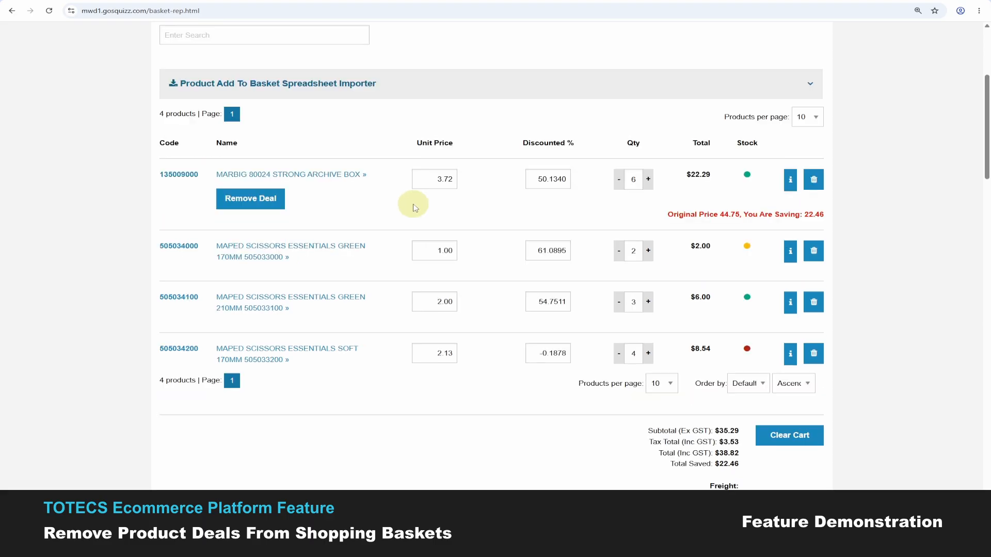
scroll(356, 315, "down", 10)
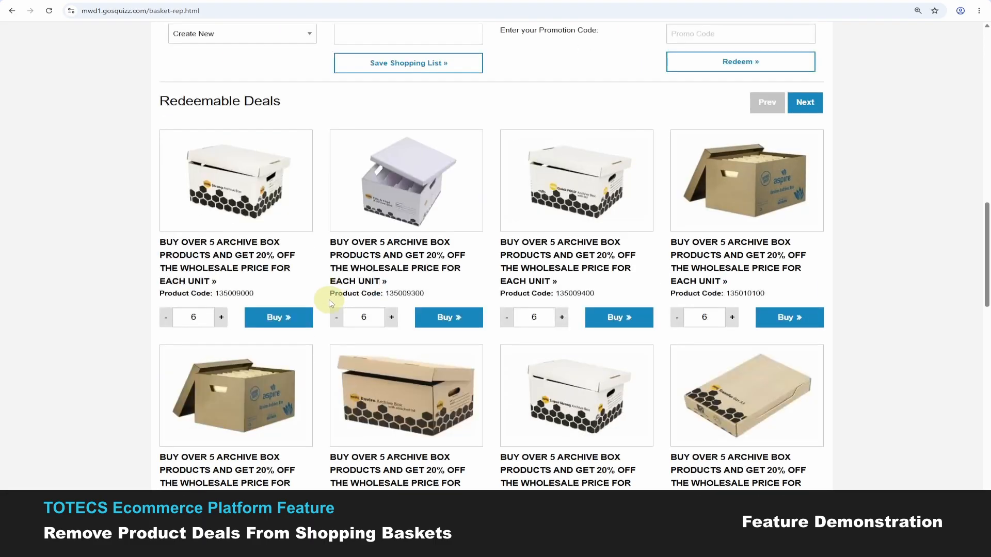
scroll(255, 315, "up", 10)
left_click(234, 160)
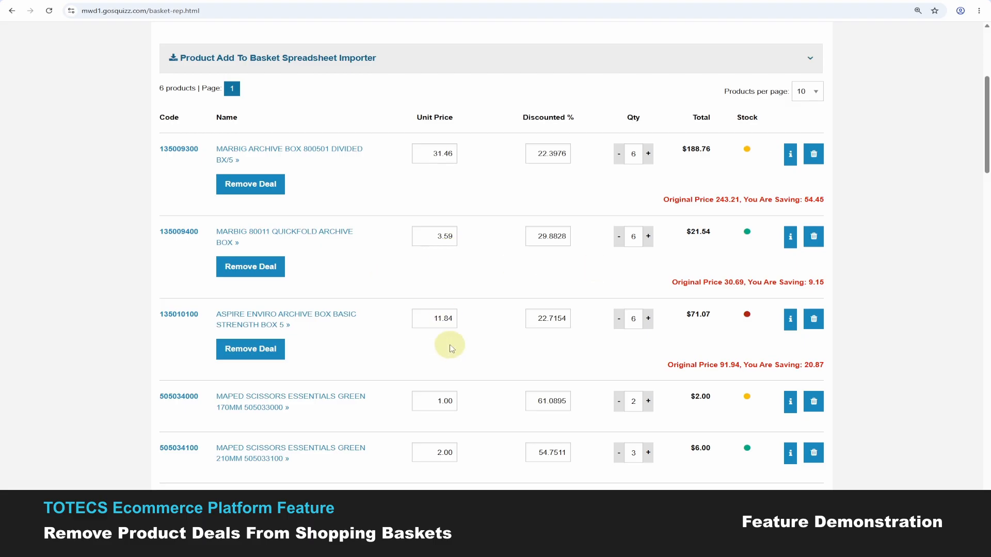
Remove the deals from the Marbig 800501 Divided archive box and the Marbig 80011 Quickfold Archive Box
left_click(258, 187)
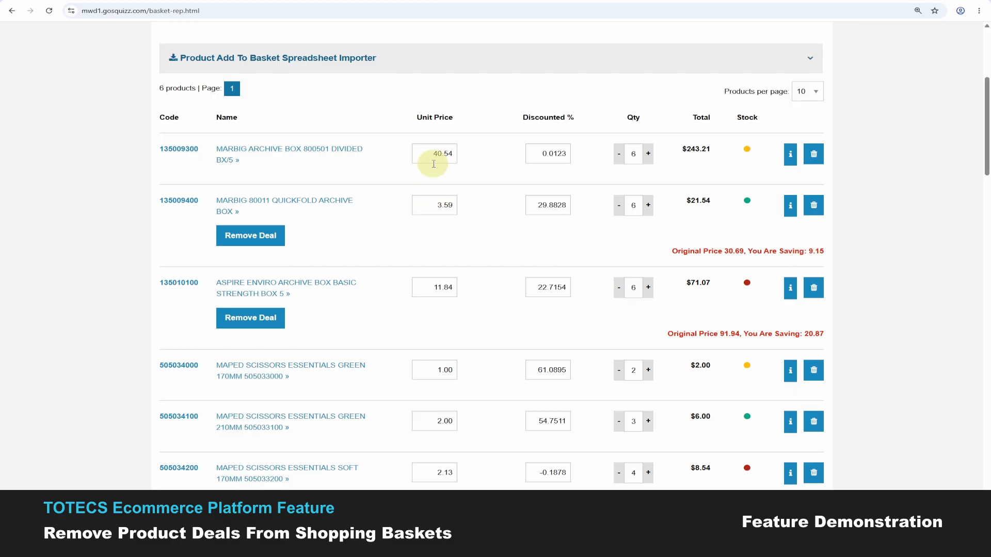
left_click(241, 234)
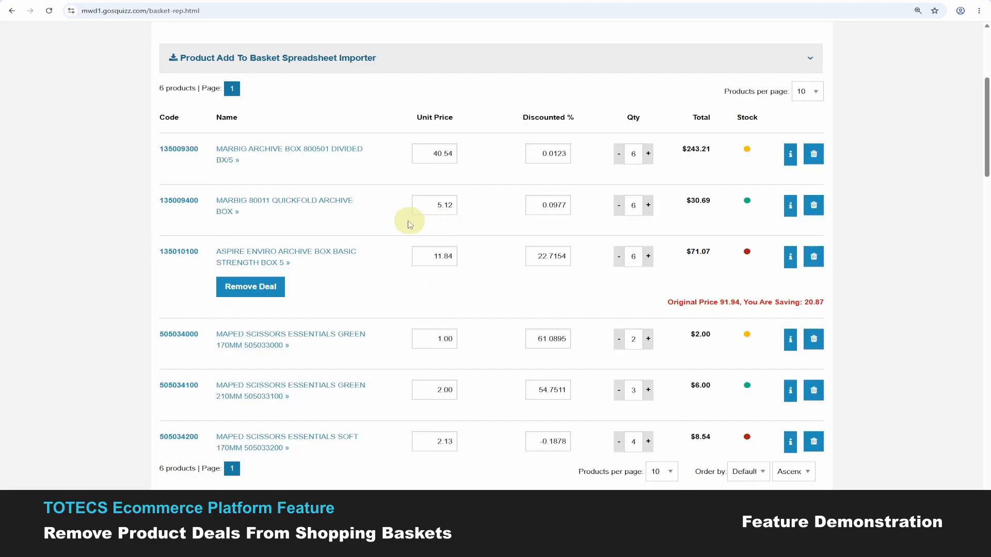
Set the unit prices of the Marbig 80011 Quickfold Archive Box to 4.00 and the Marbig 800501 Divided archive box to 2.00
double_click(426, 204)
type("4")
left_click(426, 155)
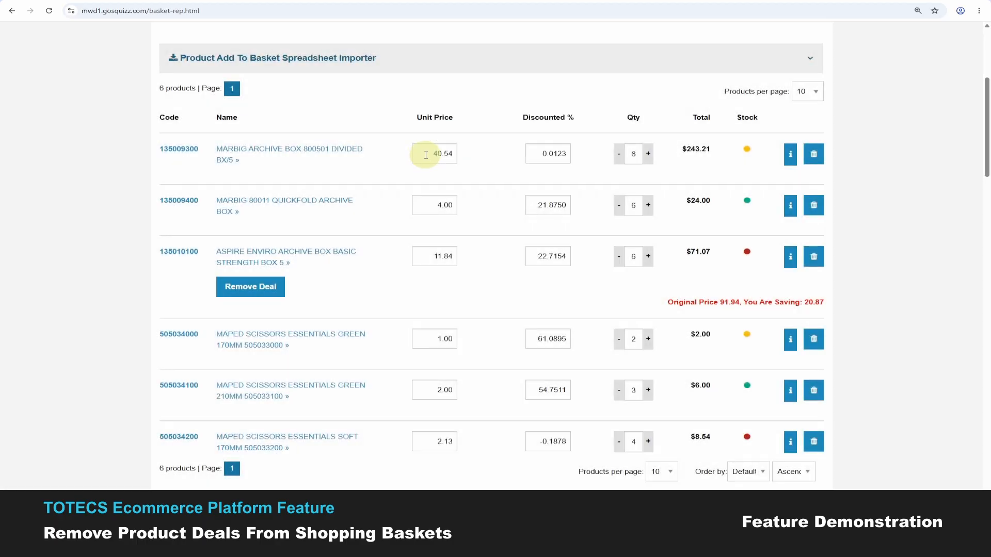
double_click(426, 155)
type("2")
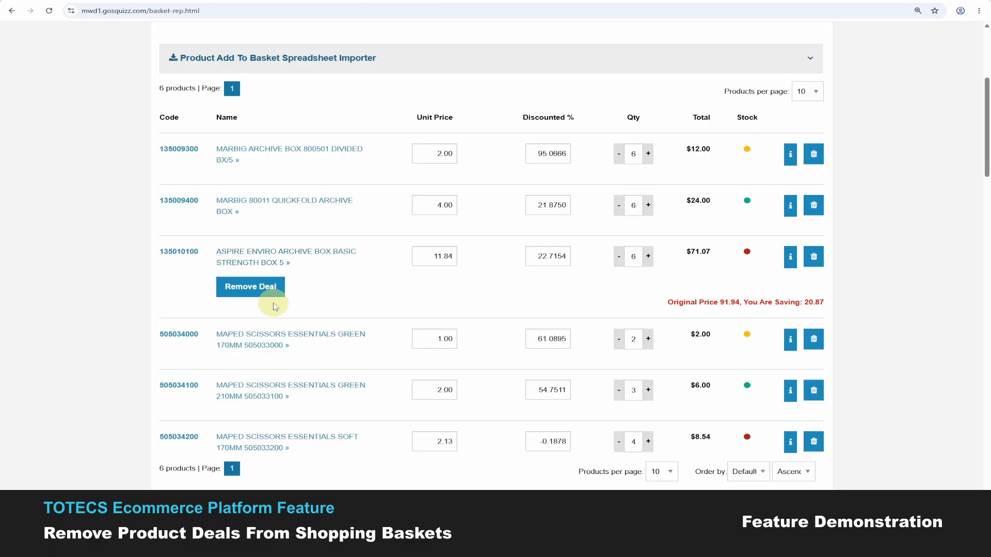
left_click_drag(692, 302, 811, 300)
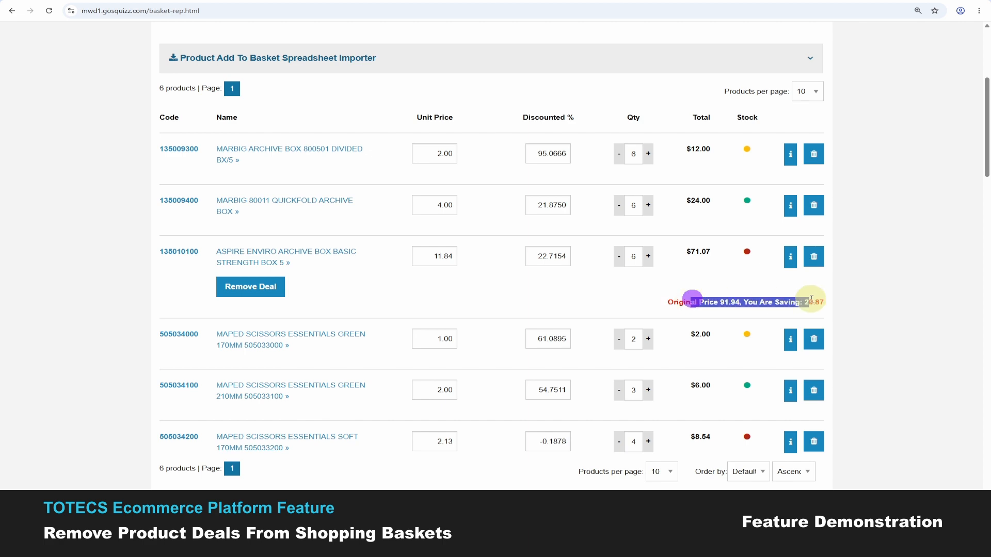
left_click(816, 301)
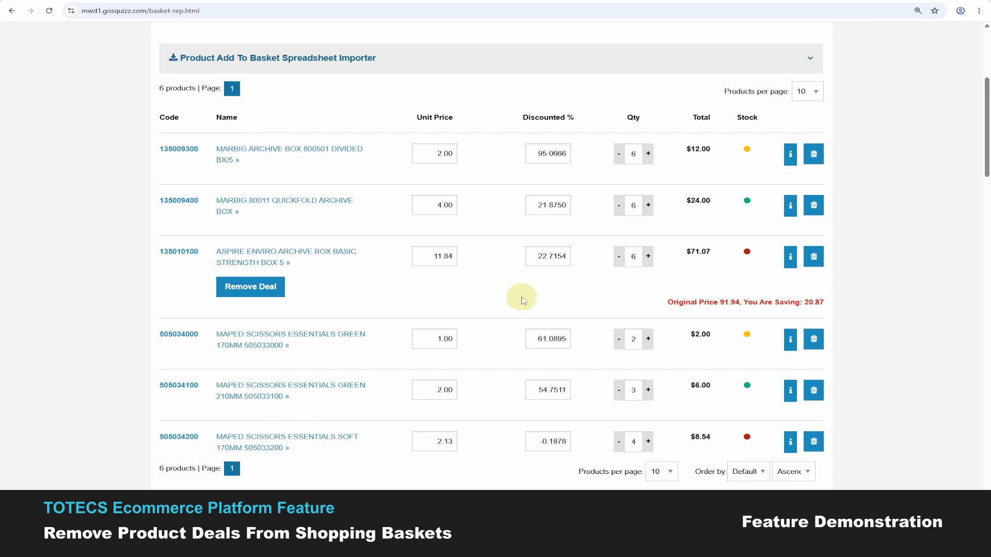
scroll(523, 303, "up", 1)
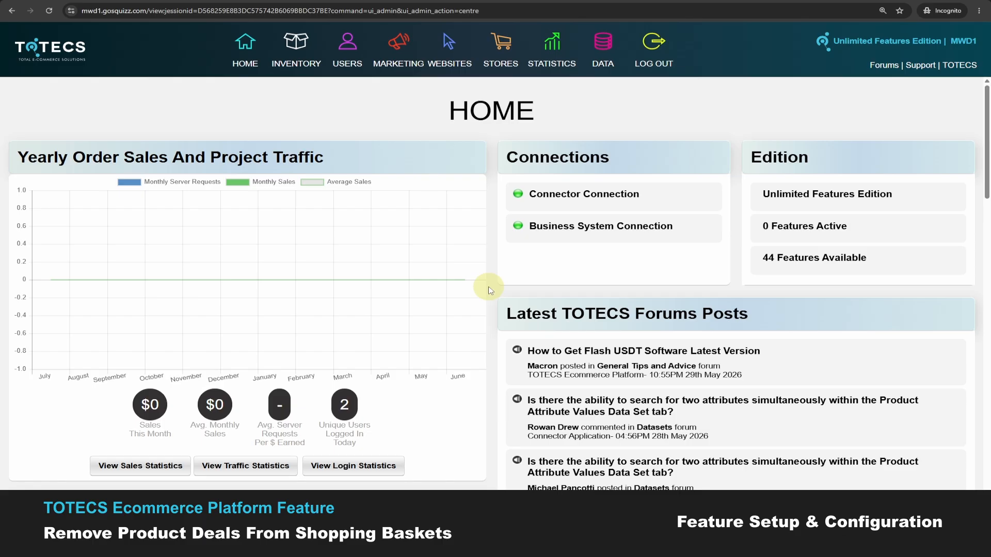
Go to the administration's content managed websites and expand the Web Area Formats Libraries of mwd1.gosquizz.com
left_click(453, 54)
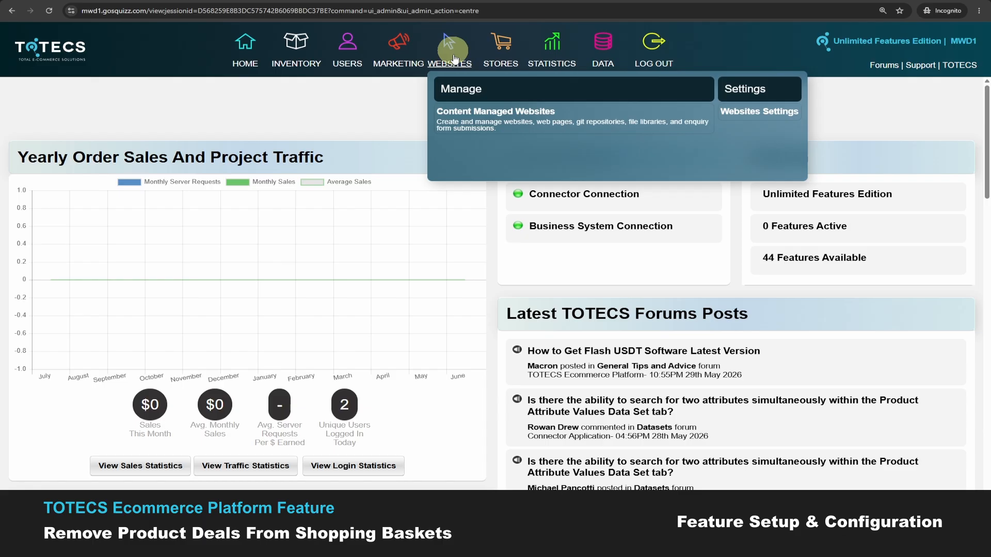
left_click(476, 127)
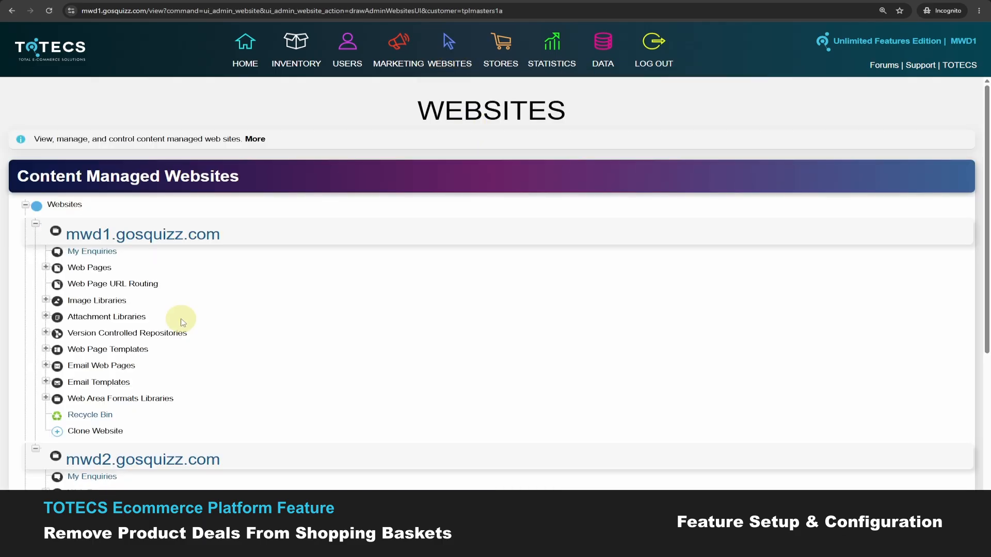
scroll(181, 324, "down", 2)
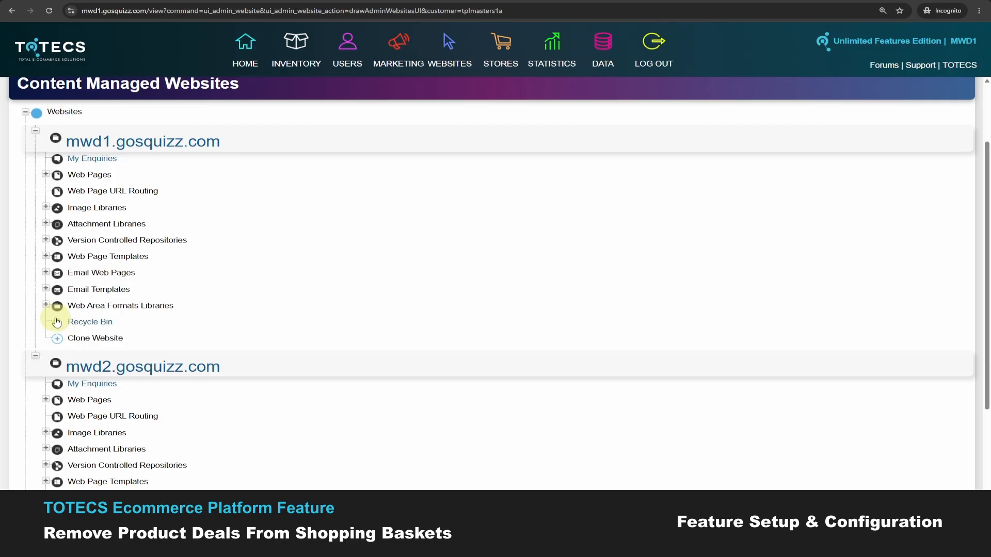
left_click(46, 305)
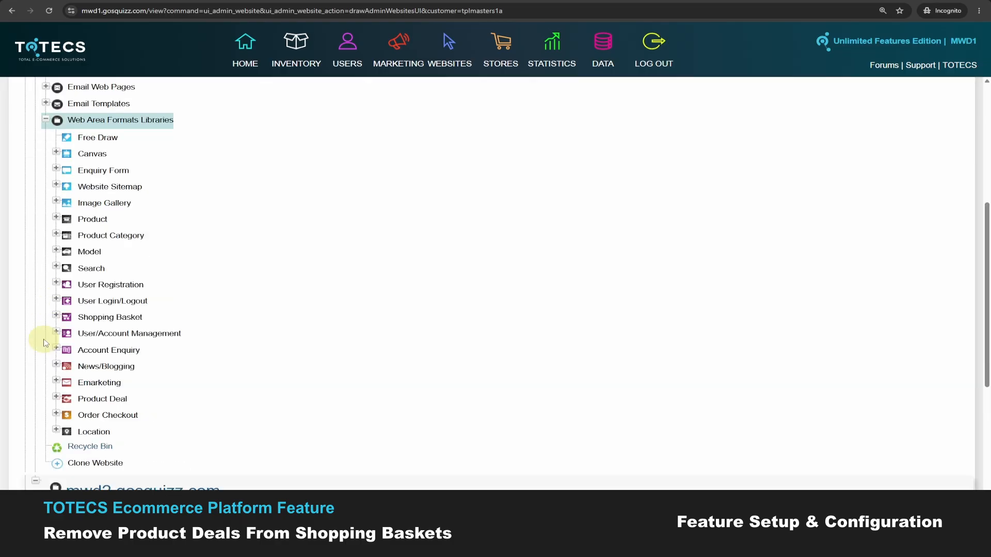
Open the MASTERWD1+ Basket Products - Rep -(+/-) format from the Shopping Basket's Basket Products Listing, under Basket Product Record
left_click(57, 317)
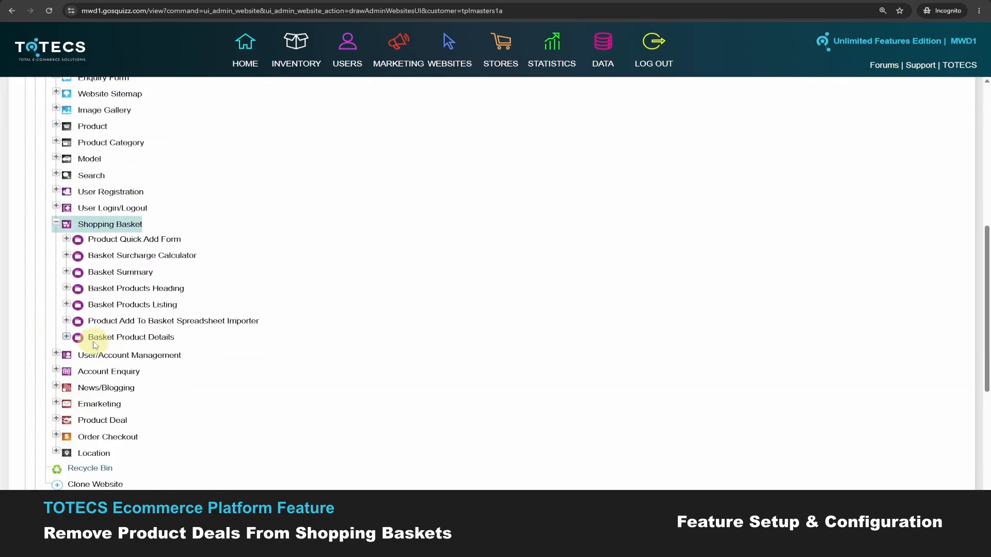
left_click(66, 304)
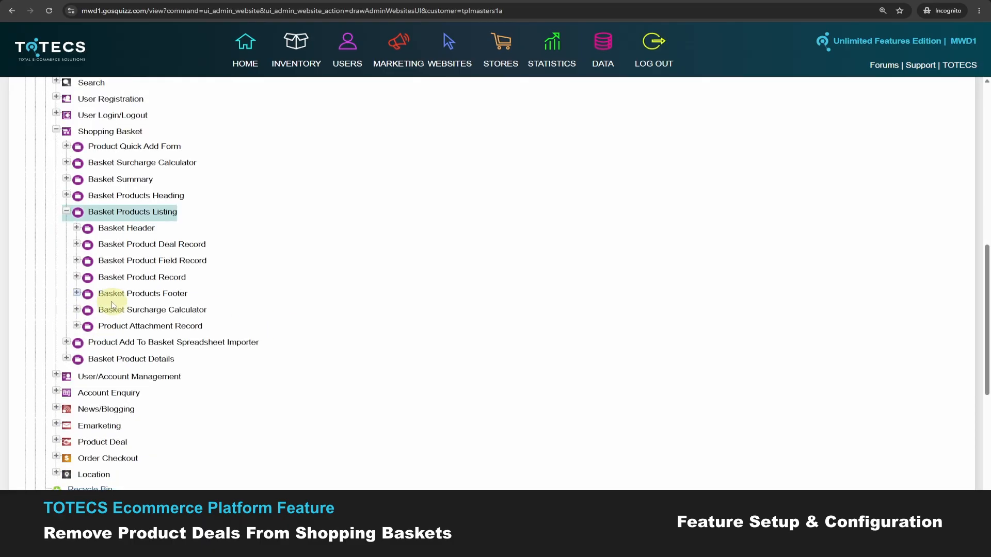
left_click(77, 278)
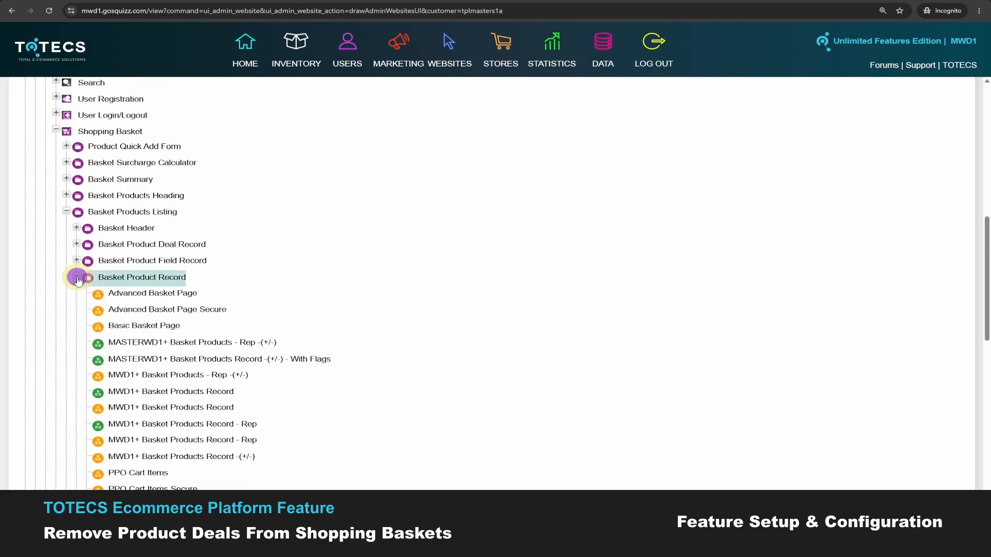
left_click(215, 344)
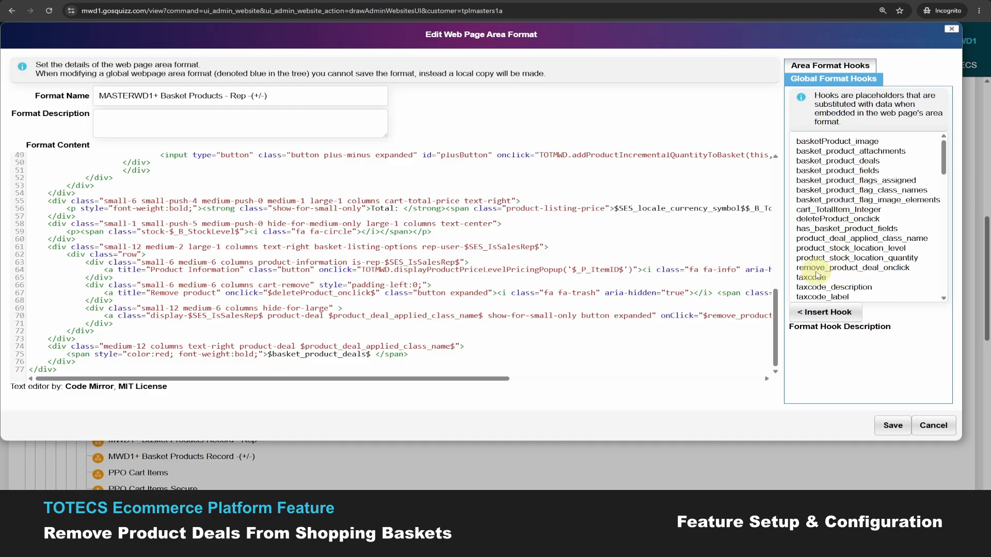
Read the remove_product_deal_onclick hook's description and examine the format content line that uses it
left_click(837, 268)
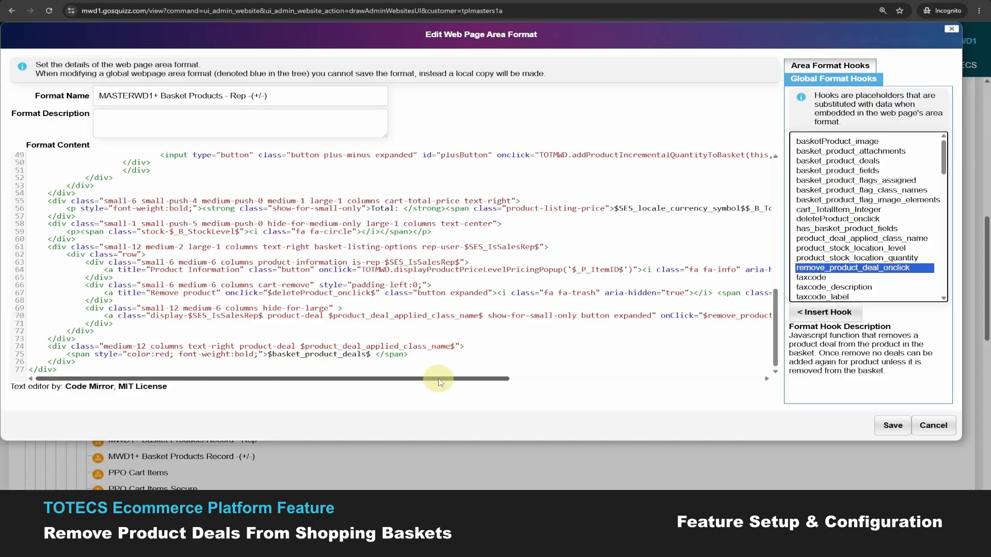
left_click_drag(439, 382, 336, 387)
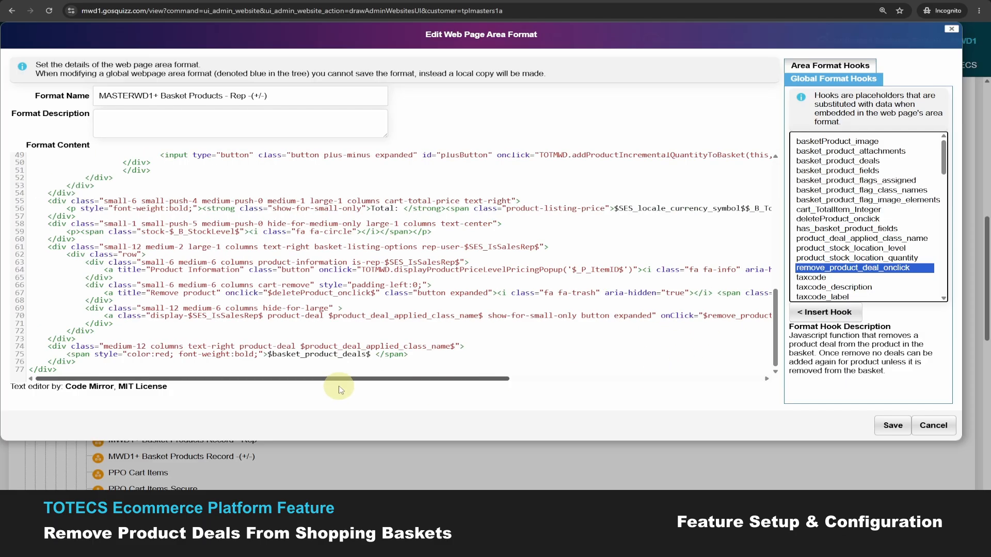
left_click_drag(266, 379, 499, 371)
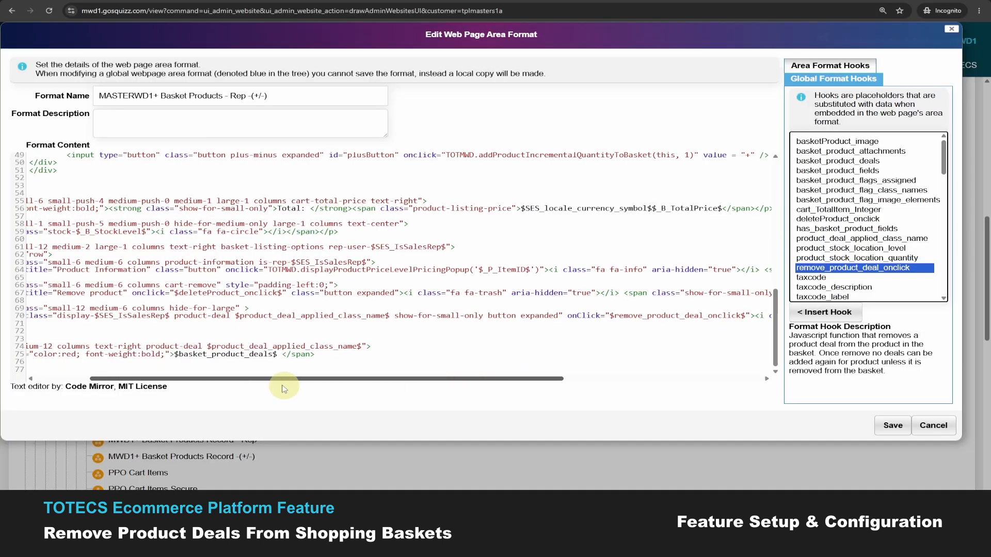
left_click_drag(282, 386, 266, 385)
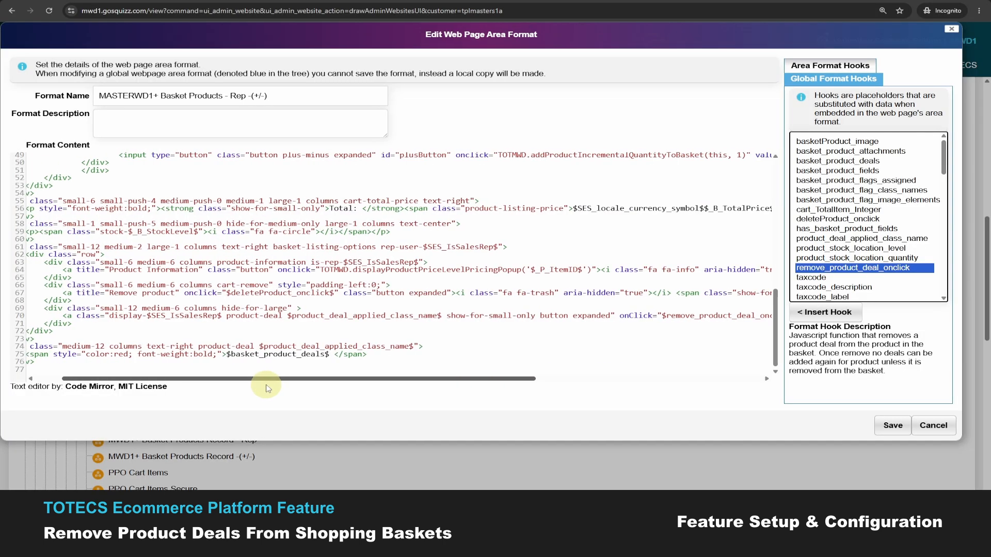
left_click_drag(266, 387, 247, 386)
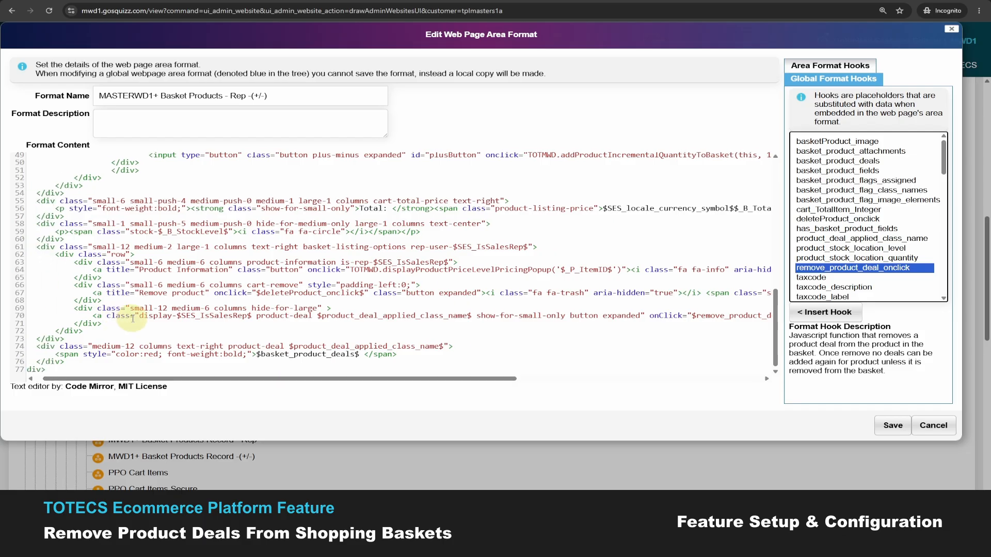
Examine the product_deal_applied_class_name hook in the format and the HTML of the basket's Remove Deal button
left_click(133, 319)
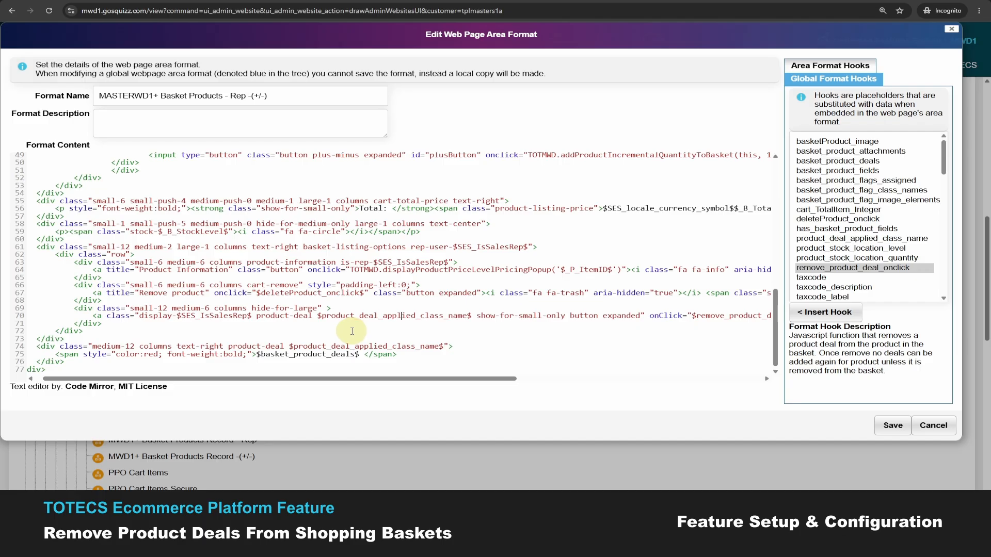
left_click(846, 239)
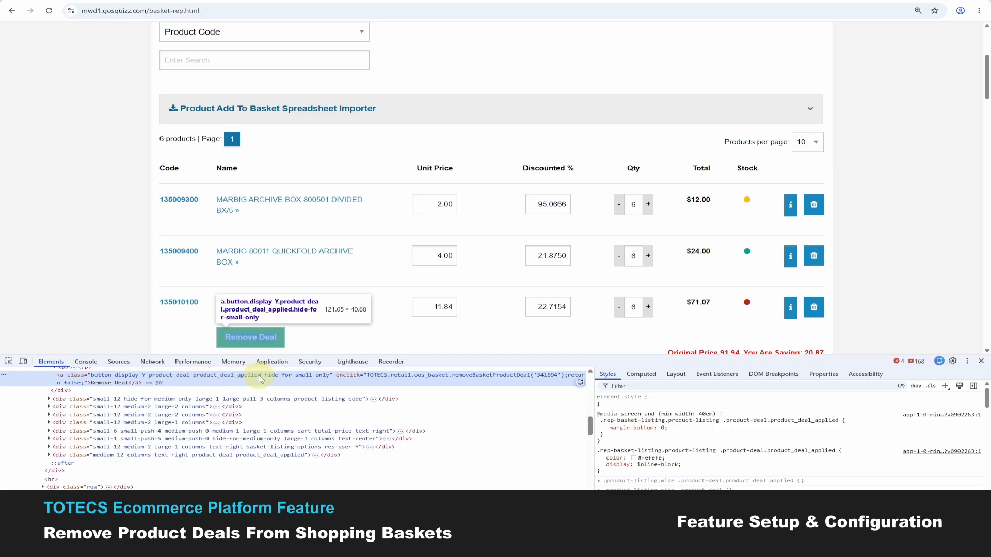
scroll(265, 305, "down", 1)
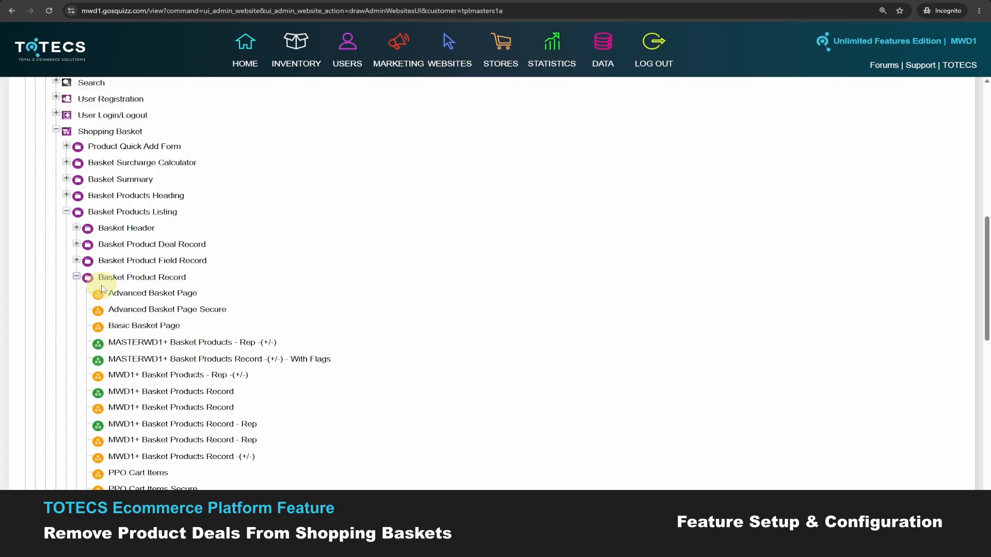
Expand the web pages of mwd1.gosquizz.com and open the web page areas of the sales rep basket page
scroll(161, 370, "up", 1)
scroll(162, 371, "down", 1)
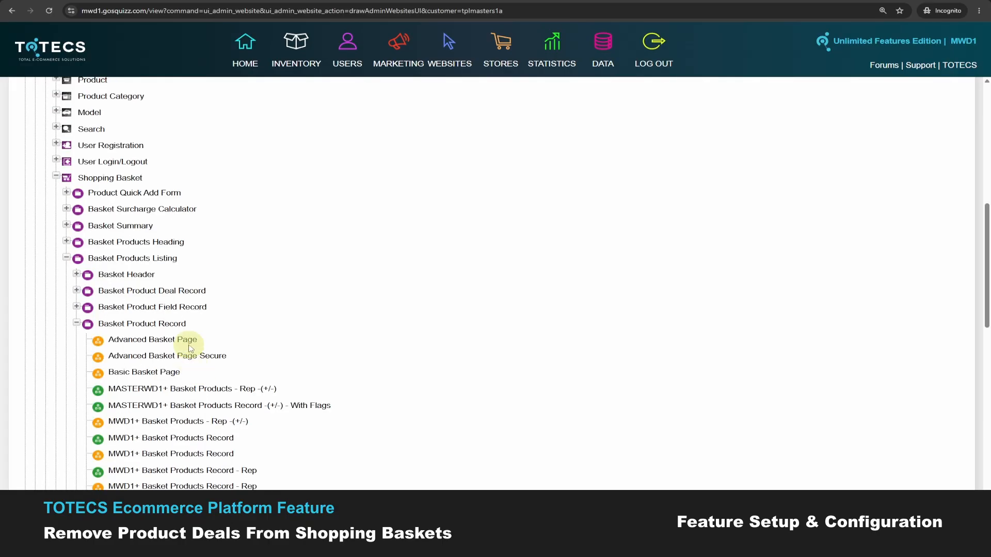
scroll(196, 362, "up", 7)
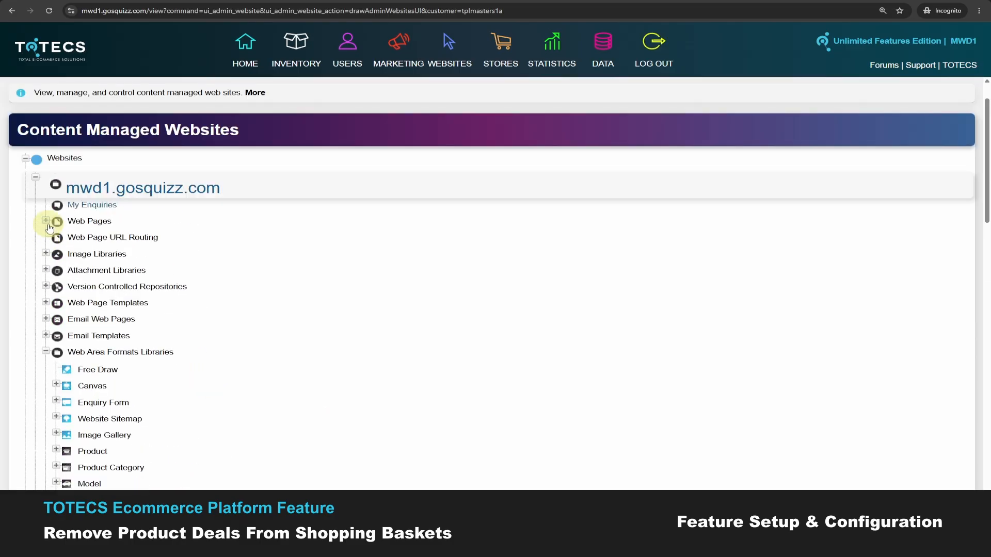
left_click(46, 222)
left_click(56, 268)
scroll(93, 232, "down", 2)
right_click(110, 192)
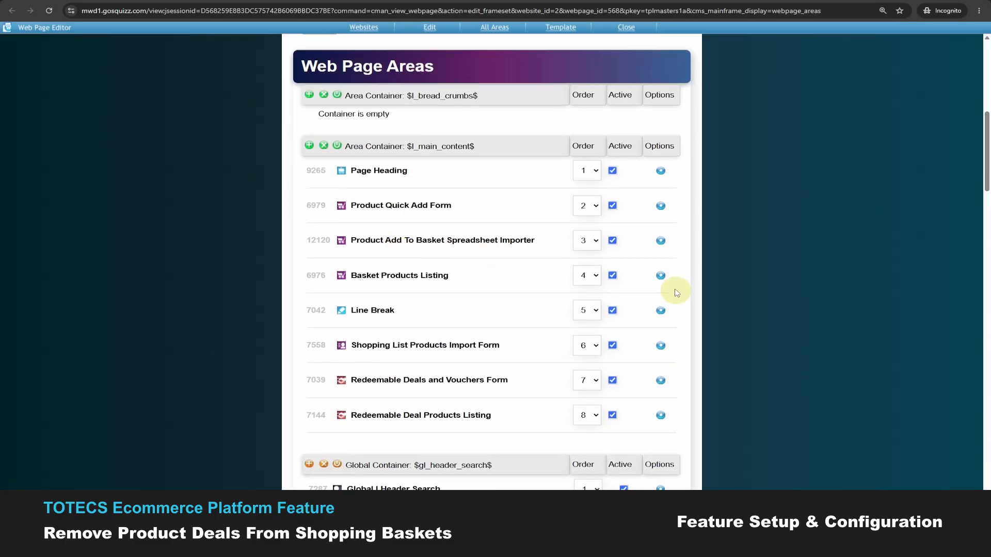
Open the area formats of the Basket Products Listing and check the format choices for Basket Product Record
left_click(661, 275)
left_click(694, 341)
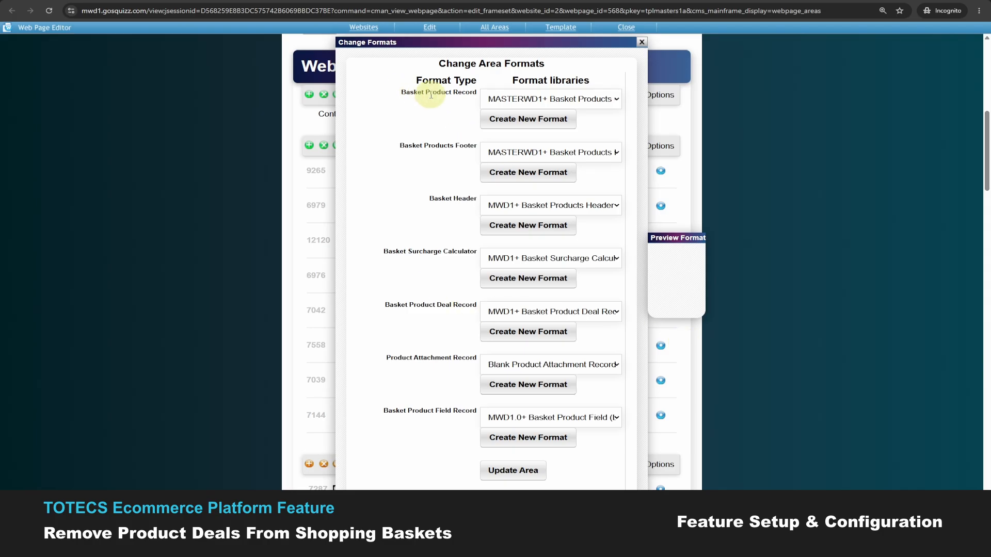
left_click(586, 101)
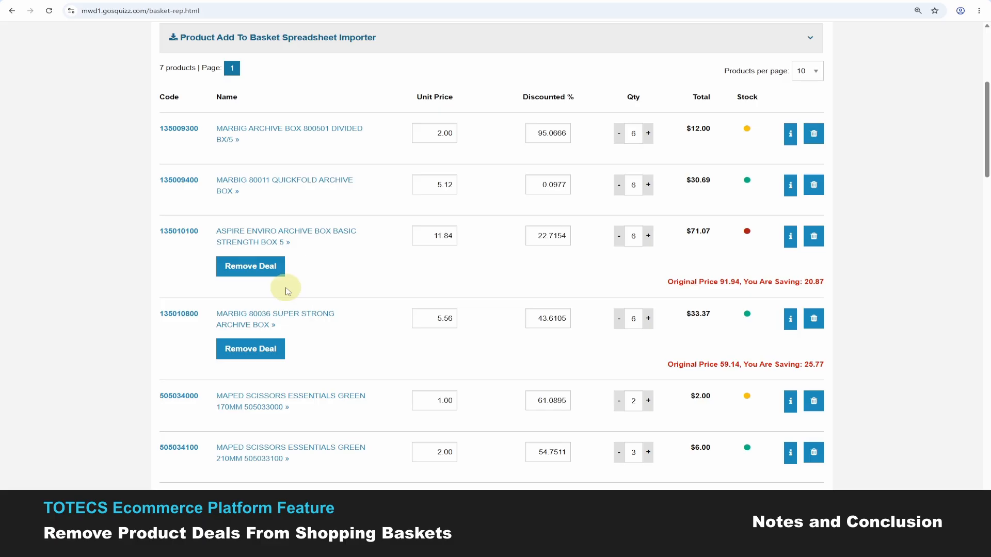
scroll(343, 316, "up", 3)
scroll(311, 343, "down", 2)
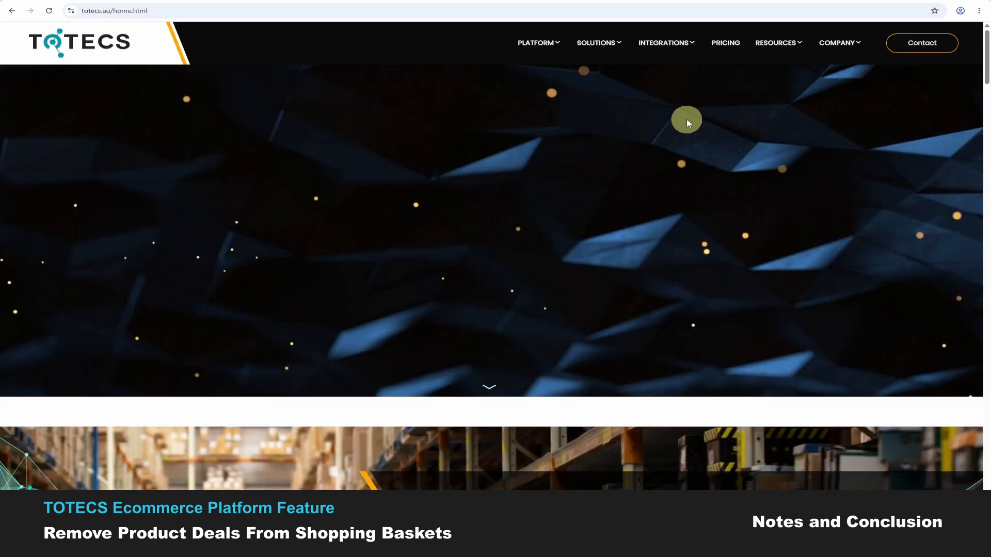
Open the TOTECS Platform Release 18.02 topic in the Releases forum of the TOTECS website
mouse_move(785, 41)
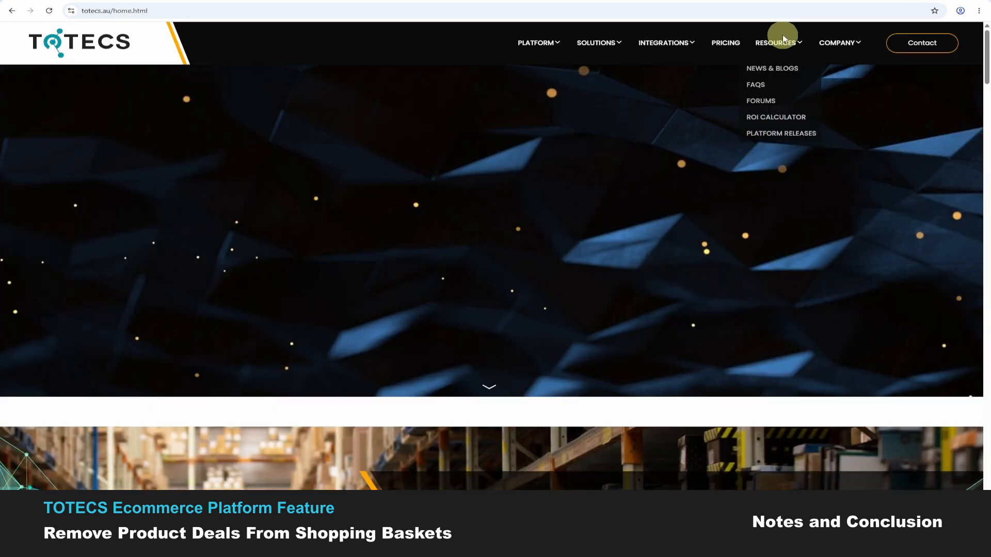
left_click(767, 106)
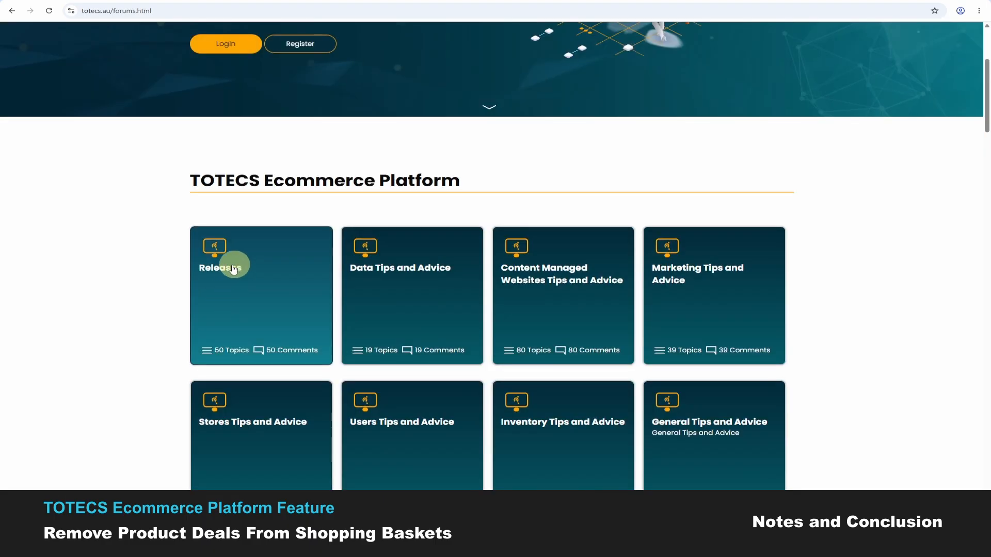
left_click(311, 241)
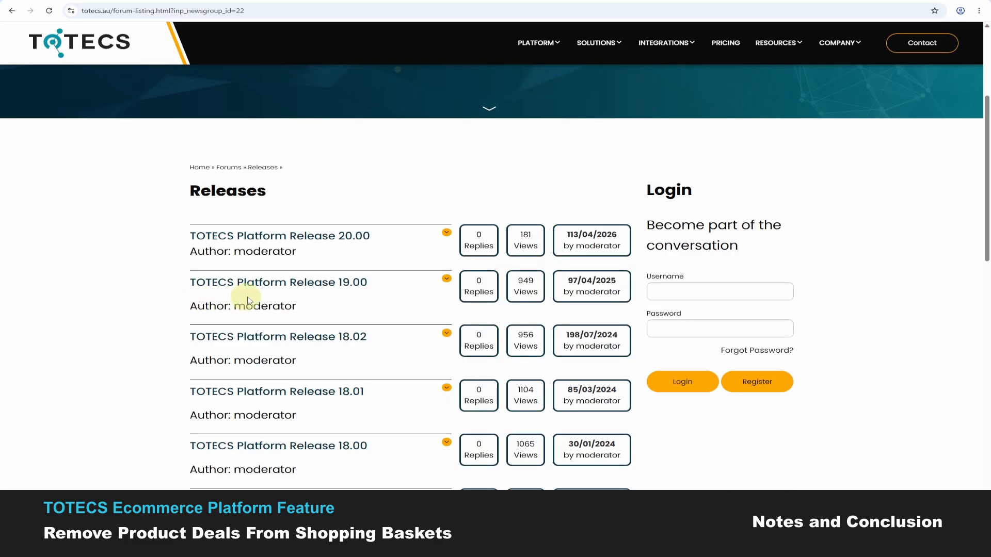
left_click(324, 340)
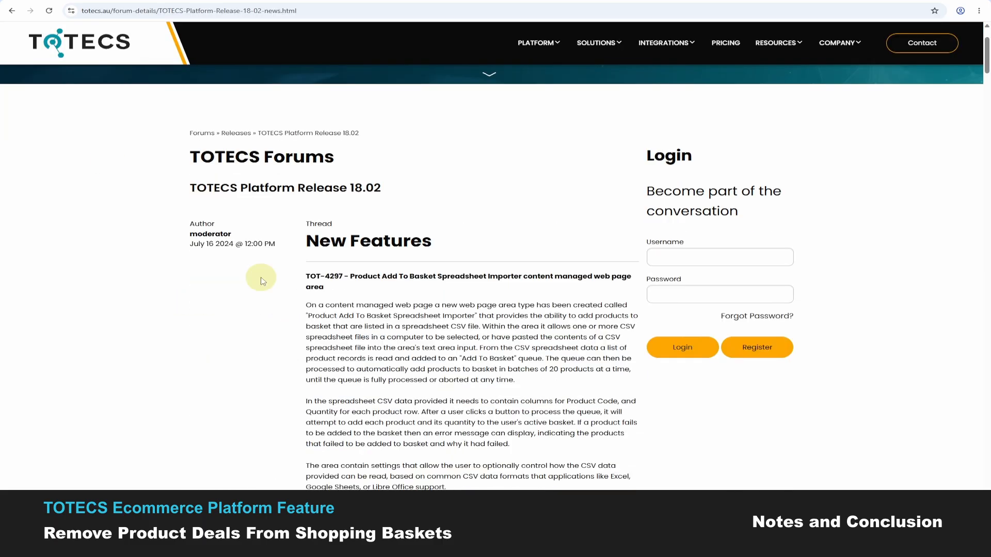